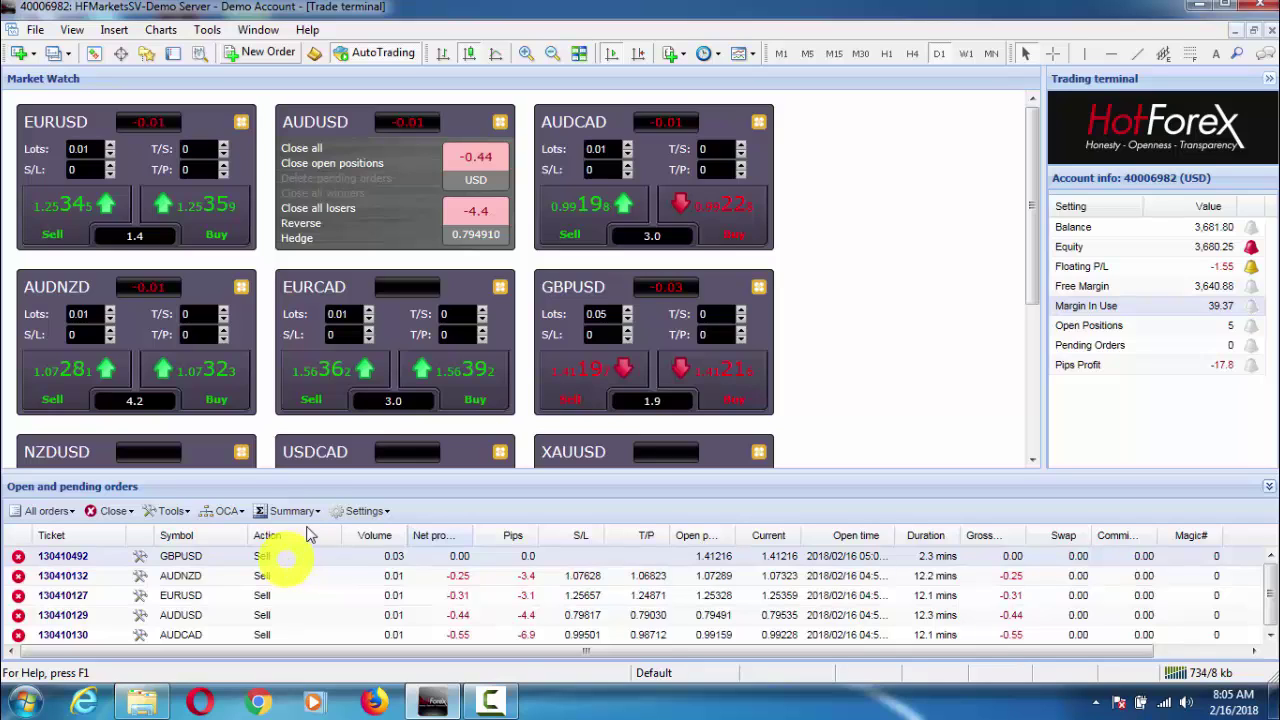
# Step: Select the GBPUSD, AUDNZD and EURUSD sell orders together and close only those selected orders
pyautogui.click(277, 556)
pyautogui.keyDown('shift'); pyautogui.click(276, 570); pyautogui.keyUp('shift')
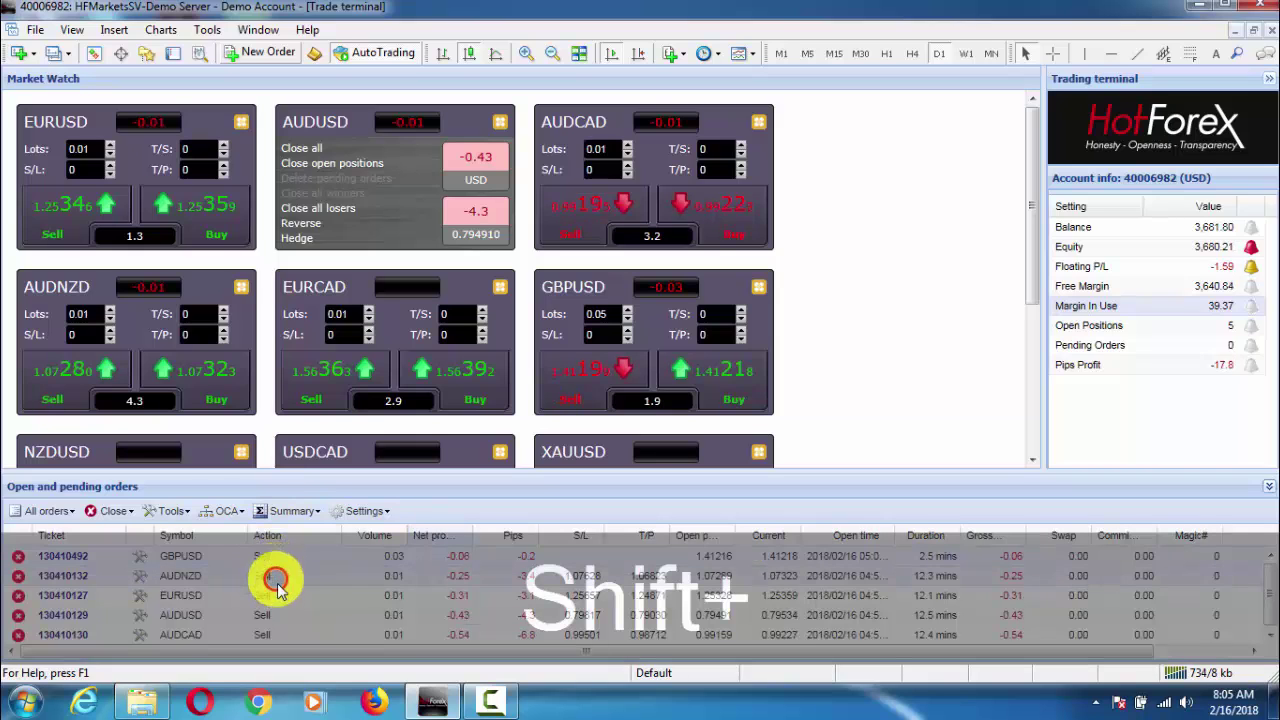
pyautogui.click(409, 509)
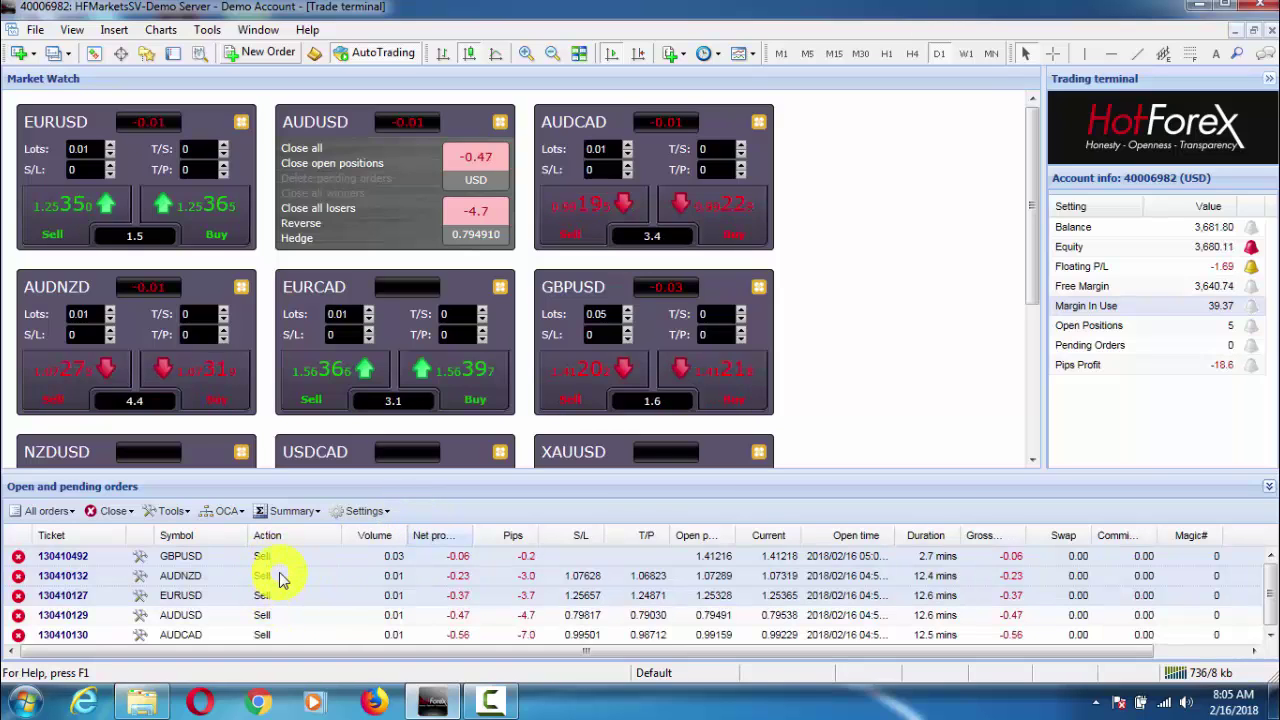
pyautogui.click(179, 513)
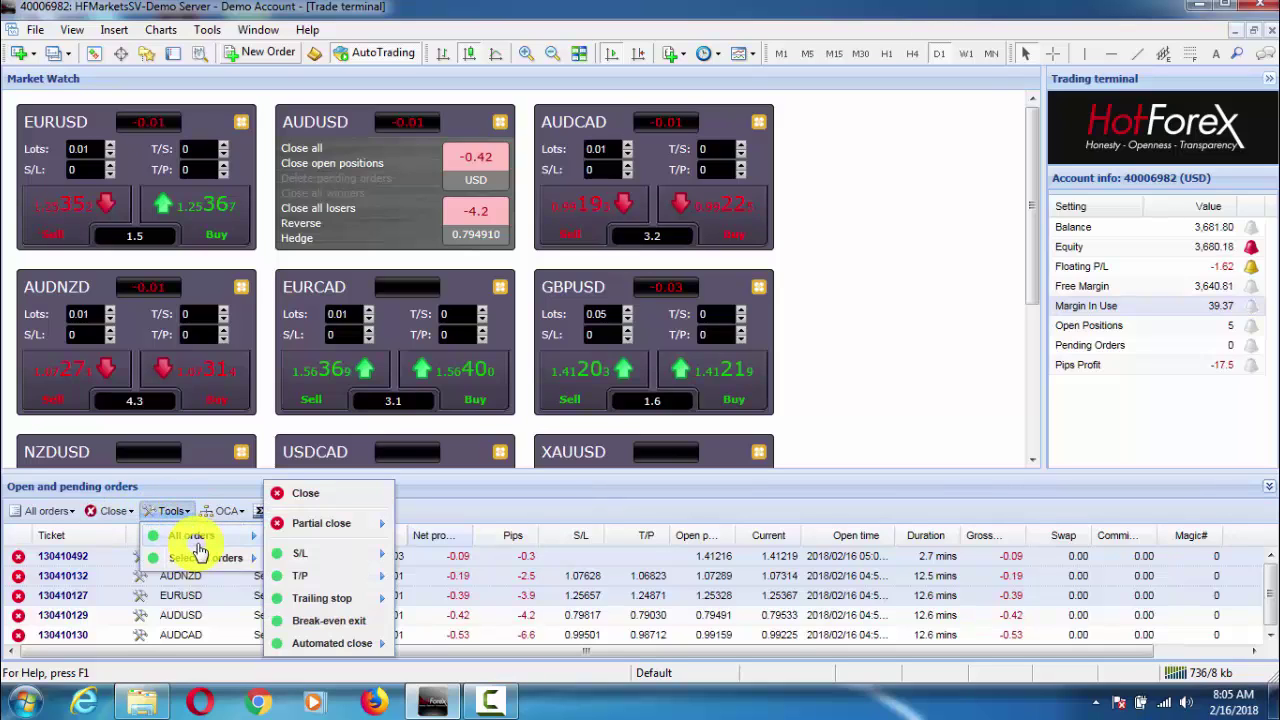
pyautogui.moveTo(222, 565)
pyautogui.moveTo(366, 560)
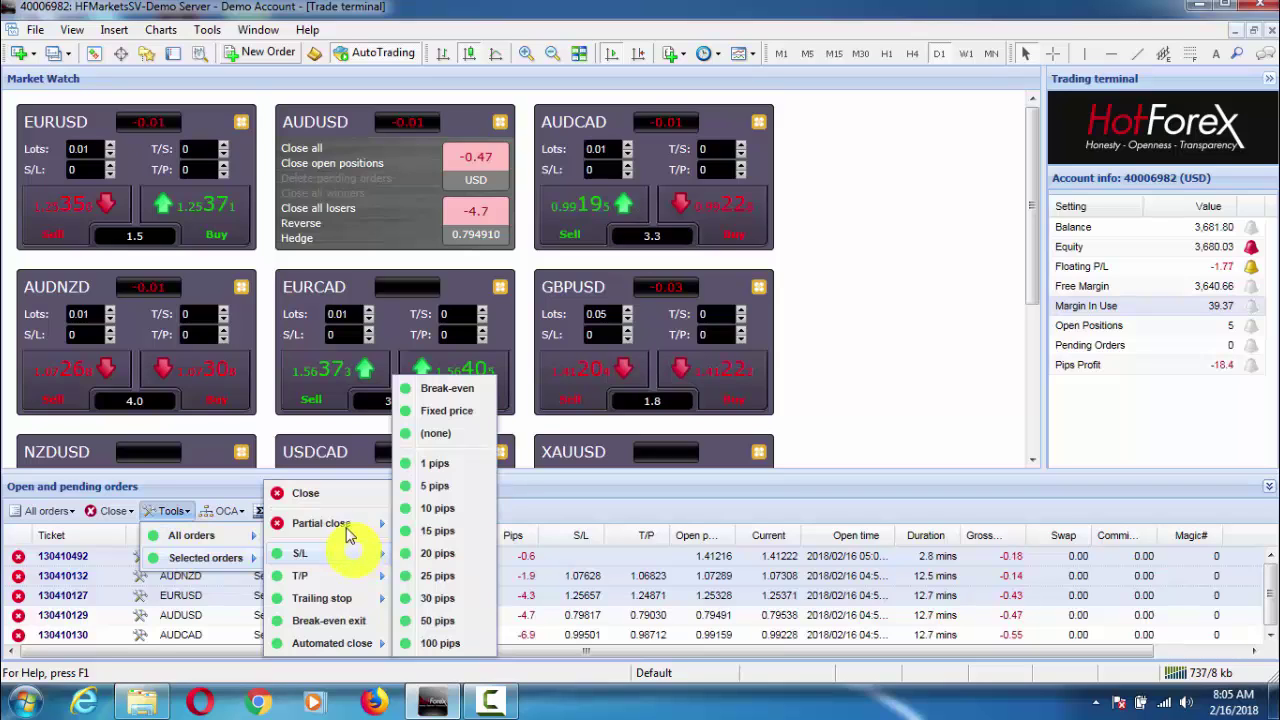
pyautogui.click(338, 496)
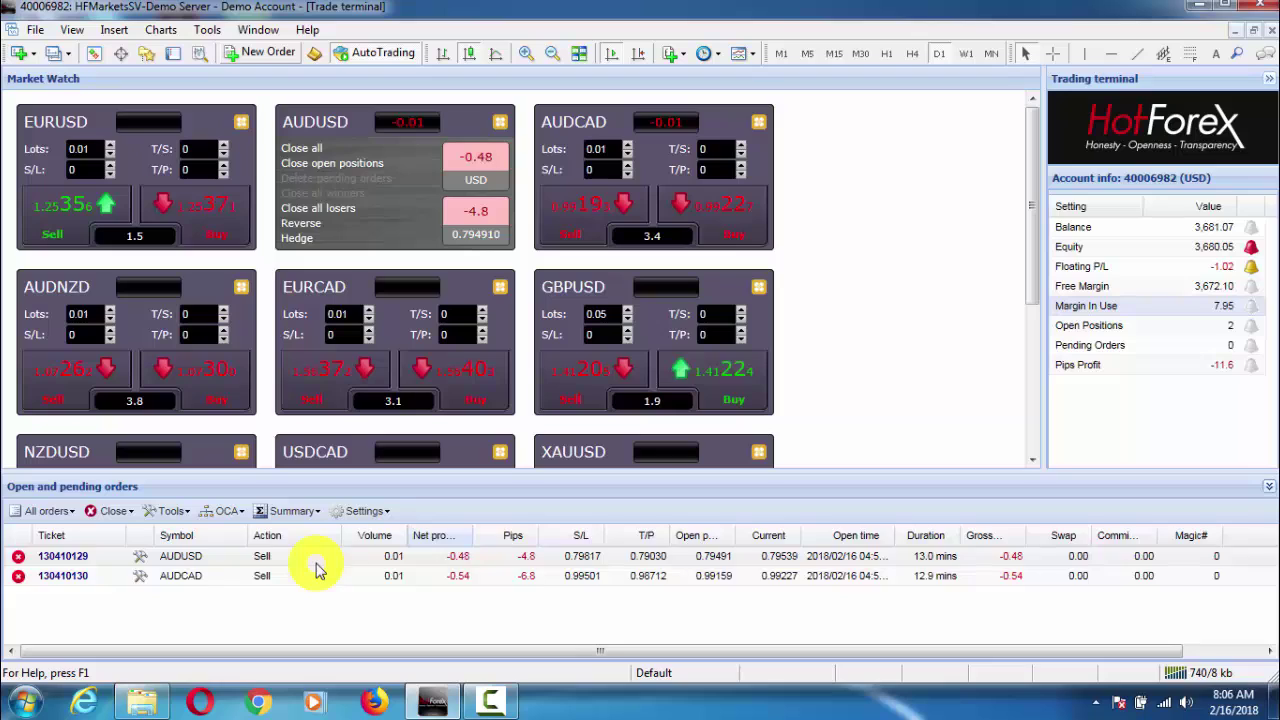
pyautogui.keyDown('ctrl'); pyautogui.click(315, 568); pyautogui.keyUp('ctrl')
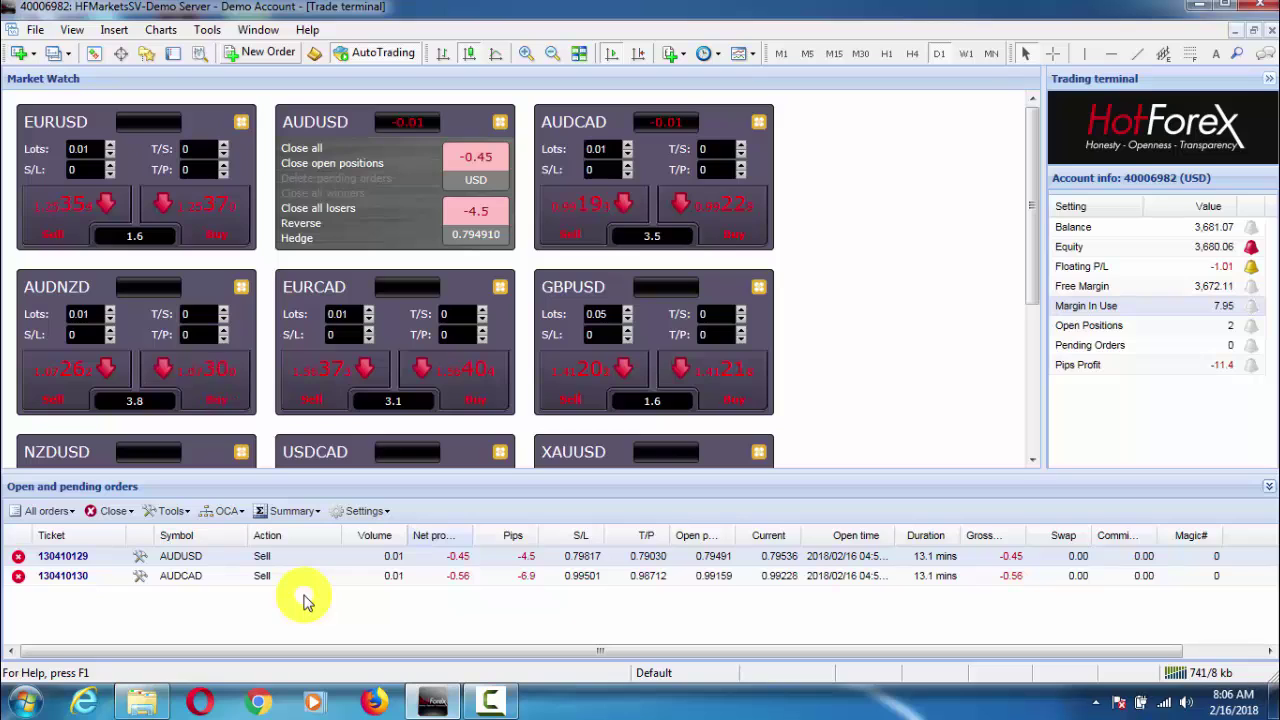
pyautogui.keyDown('shift'); pyautogui.click(305, 598); pyautogui.keyUp('shift')
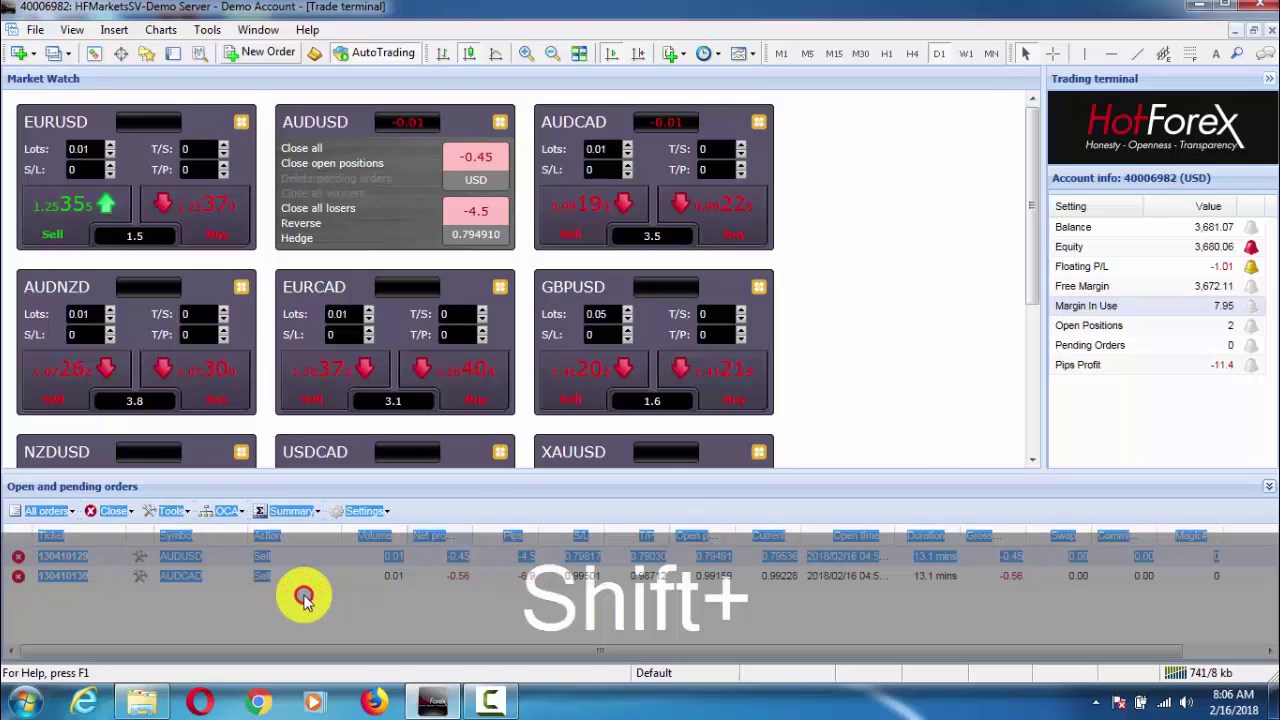
pyautogui.click(300, 610)
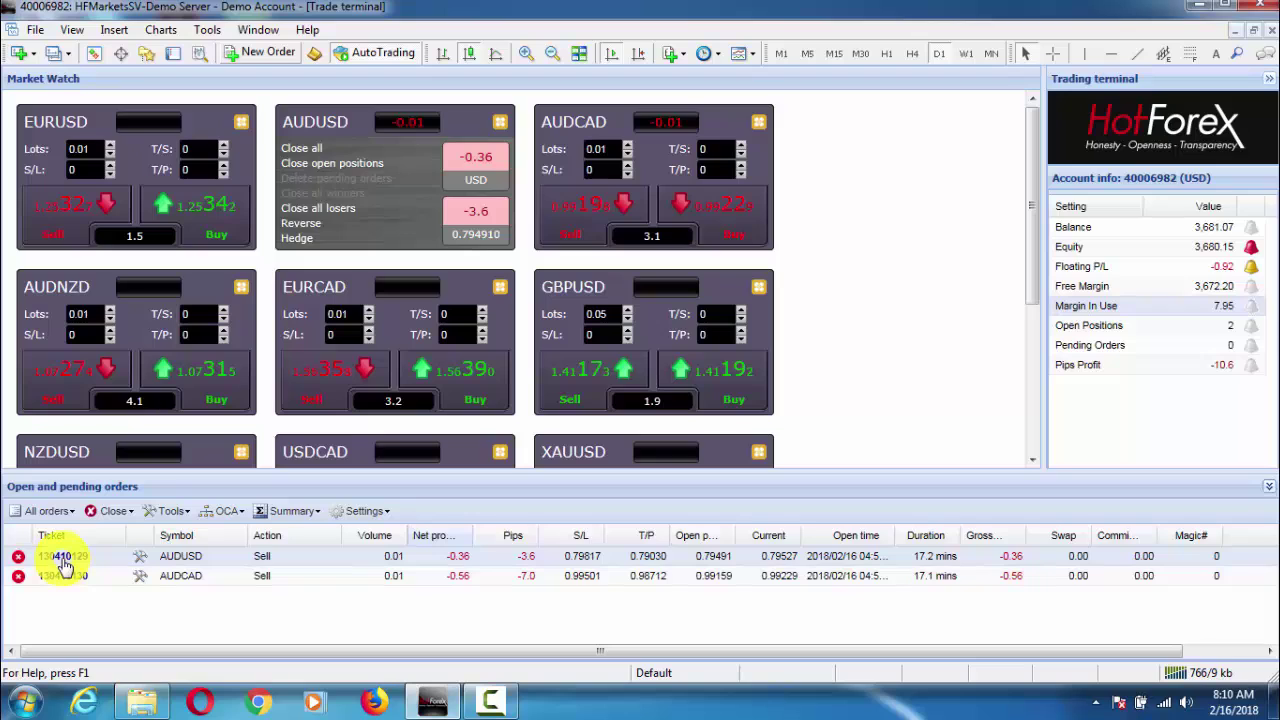
# Step: Open the AUDUSD sell order for editing through its order actions, review its details and dismiss them
pyautogui.click(140, 558)
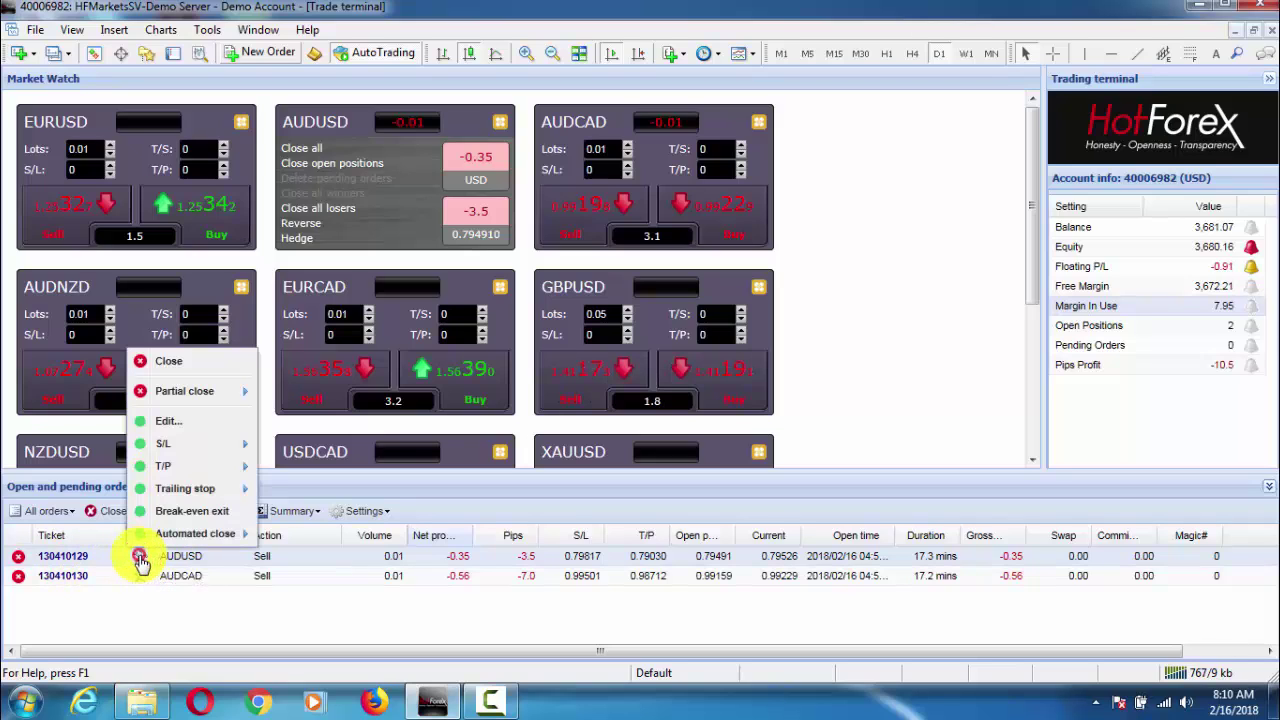
pyautogui.click(156, 425)
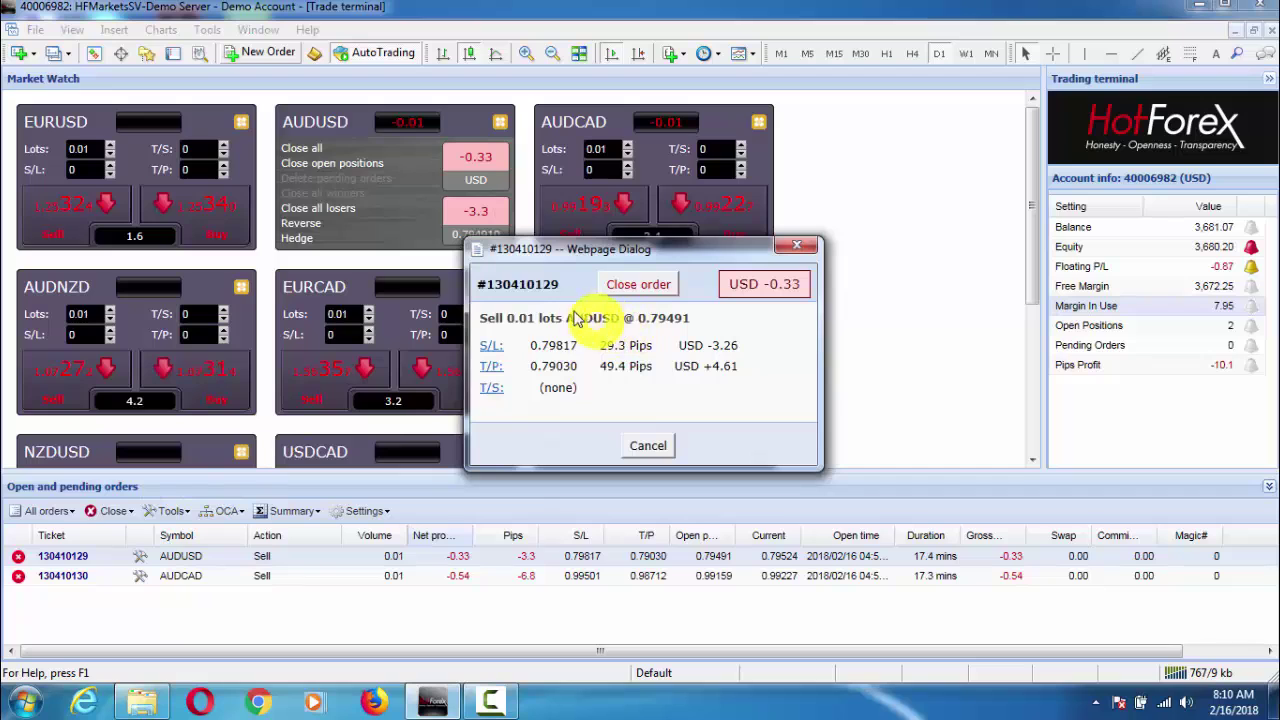
pyautogui.click(792, 250)
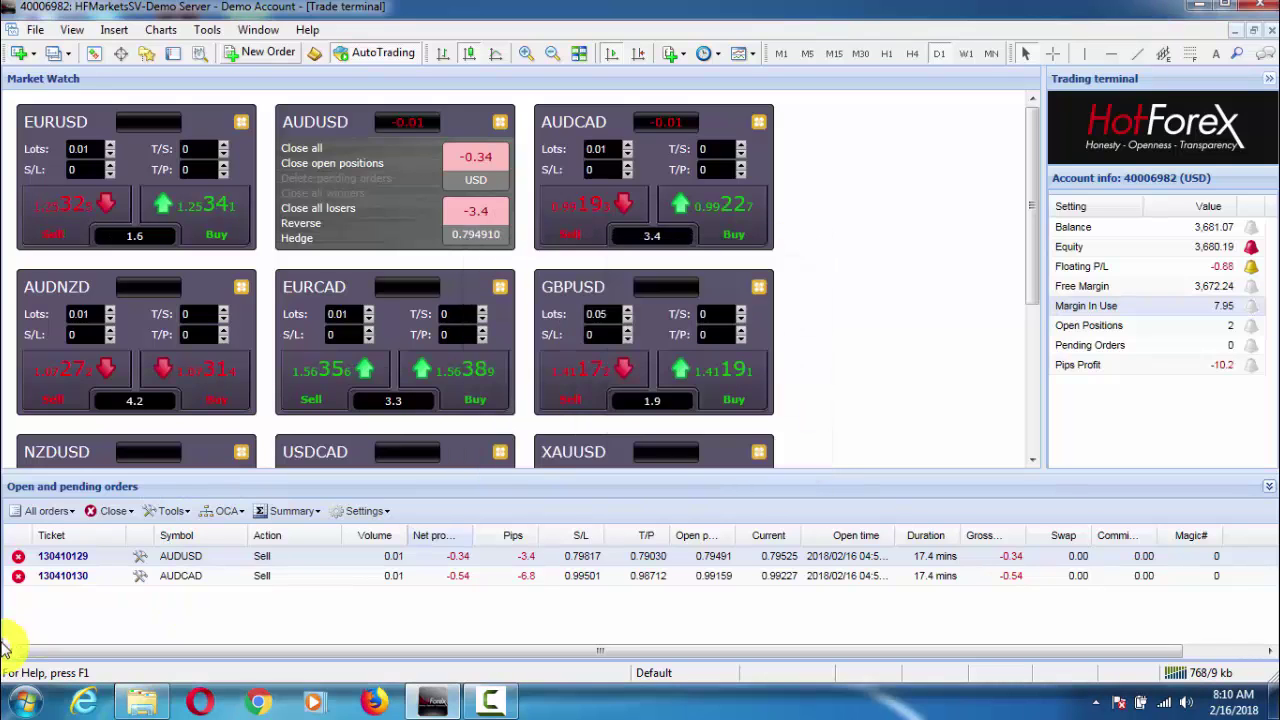
# Step: Open the AUDUSD sell order from its ticket, examine the available stop-loss types and leave without changing them
pyautogui.doubleClick(58, 557)
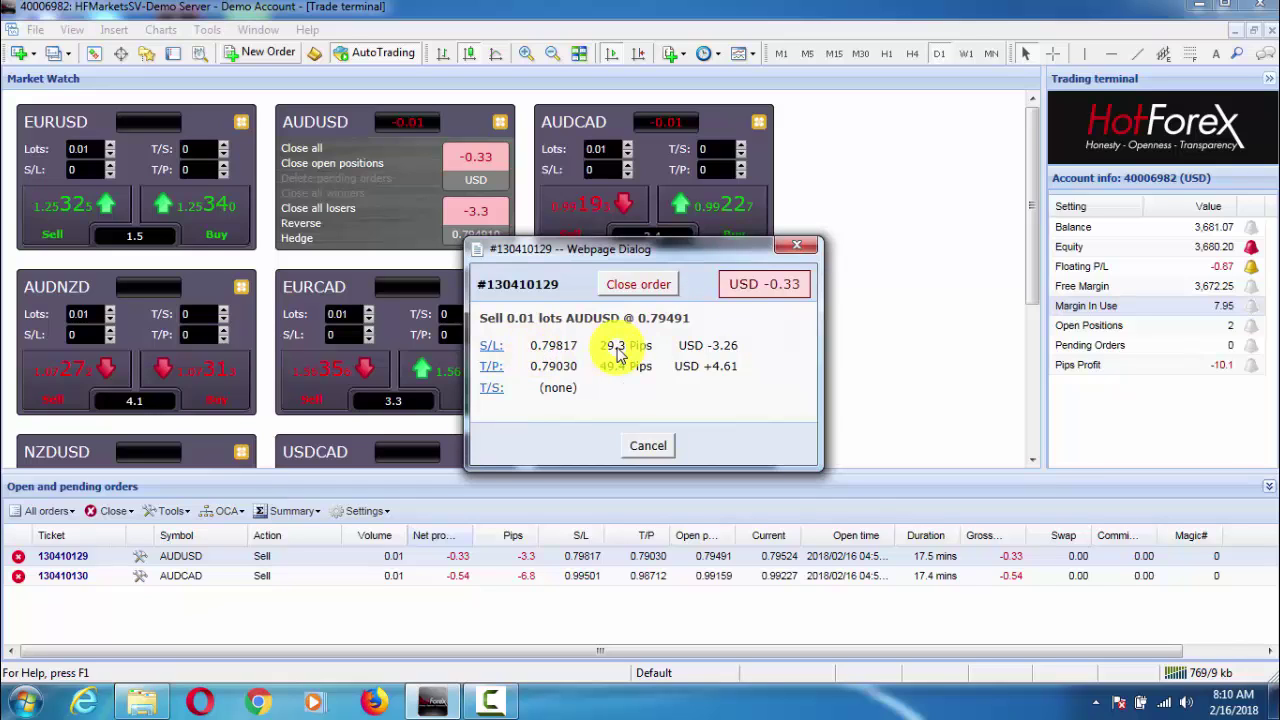
pyautogui.click(489, 347)
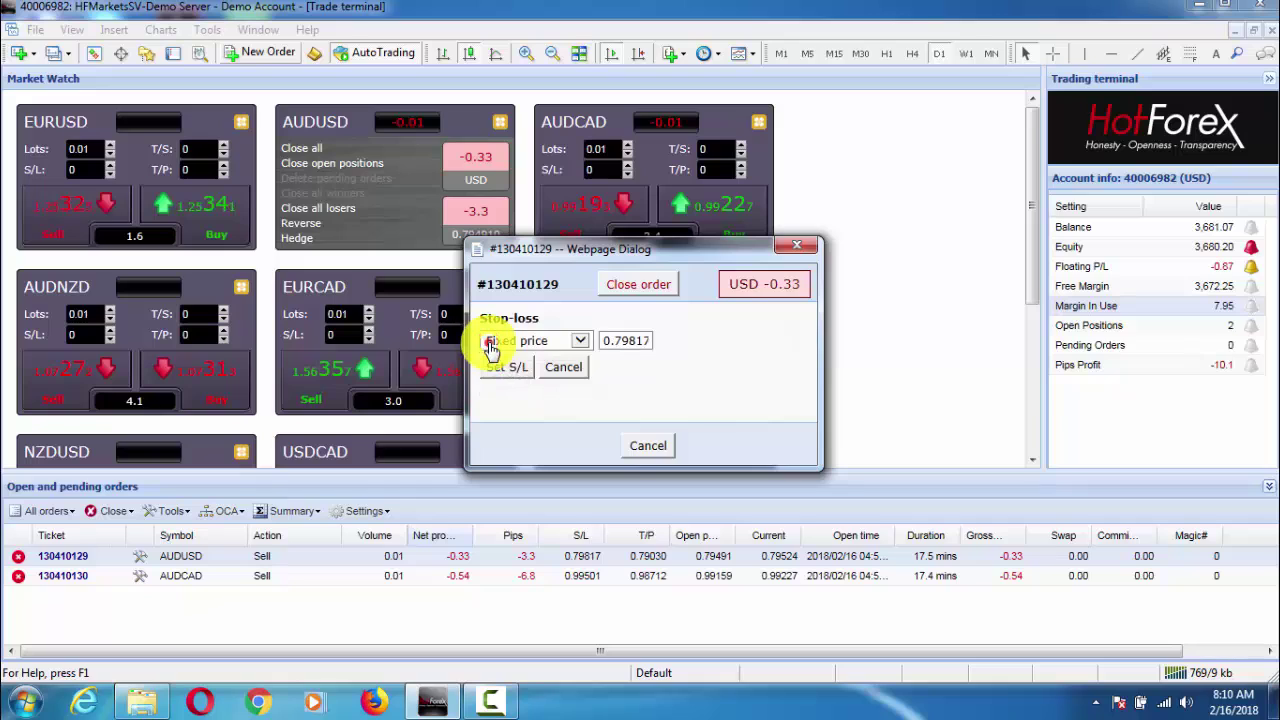
pyautogui.click(543, 345)
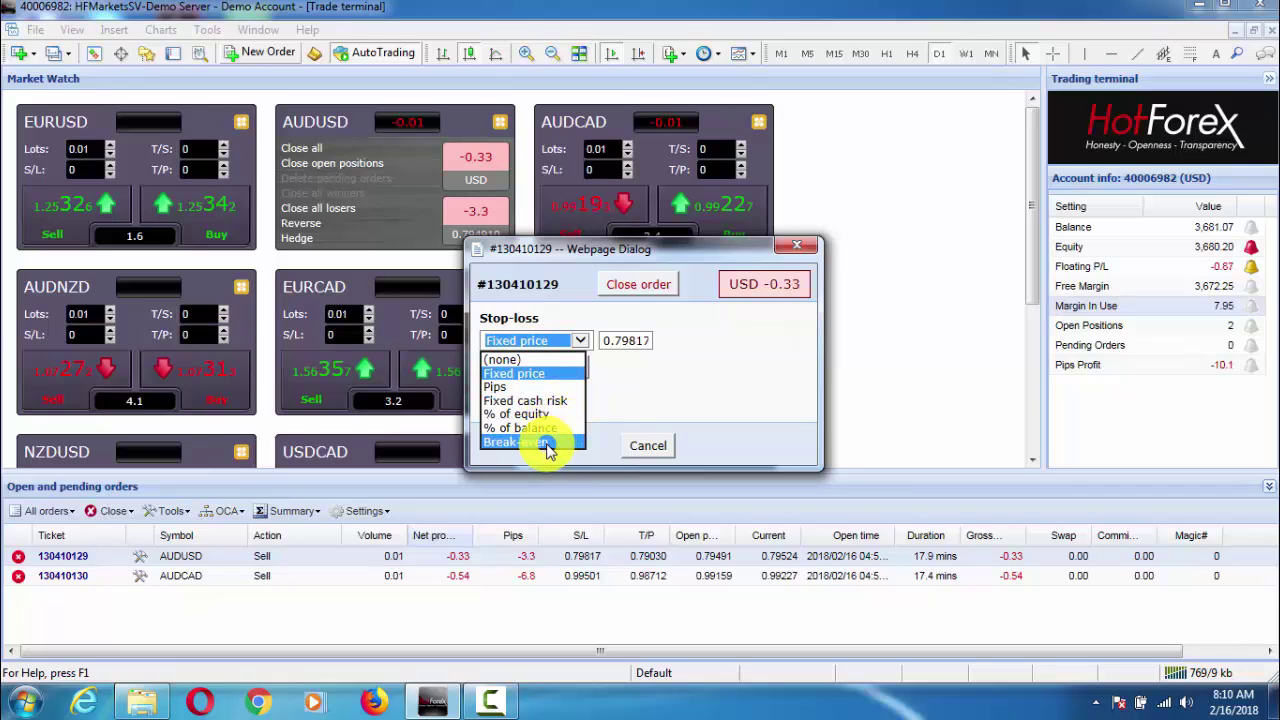
pyautogui.click(645, 388)
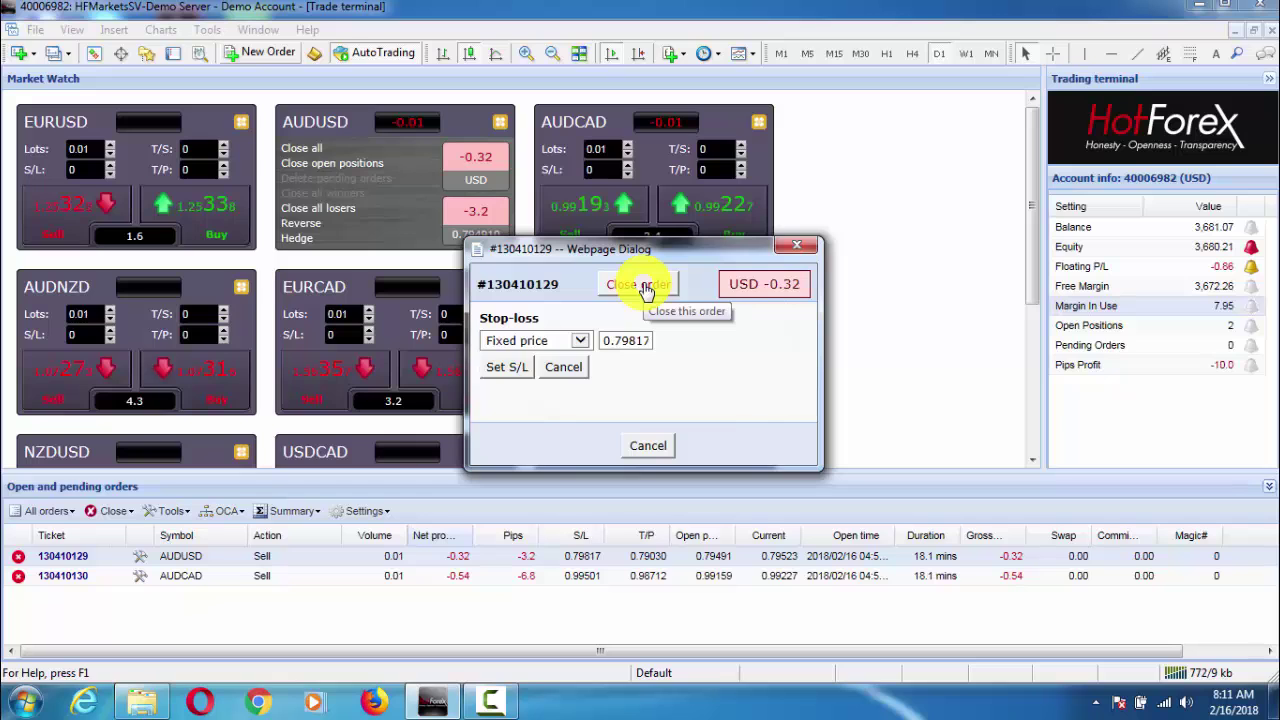
pyautogui.click(796, 246)
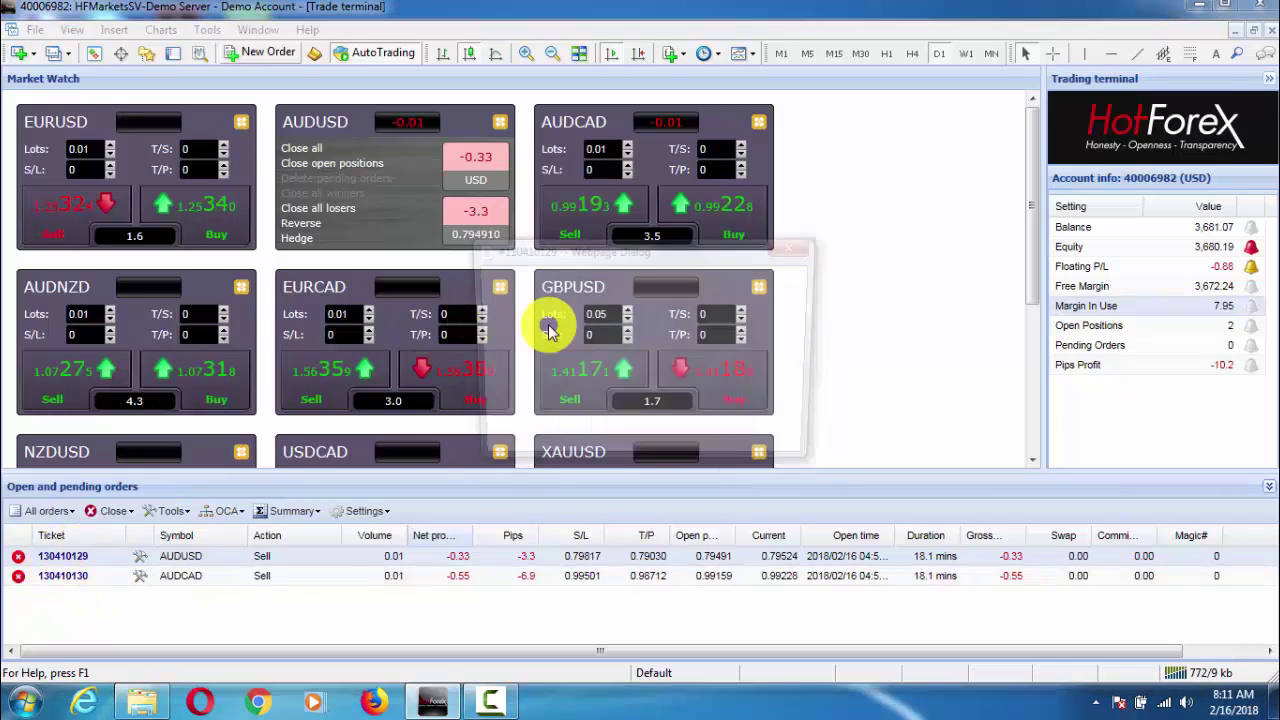
# Step: Set a trailing stop of 20 pips on the AUDUSD sell order and close its details
pyautogui.click(556, 382)
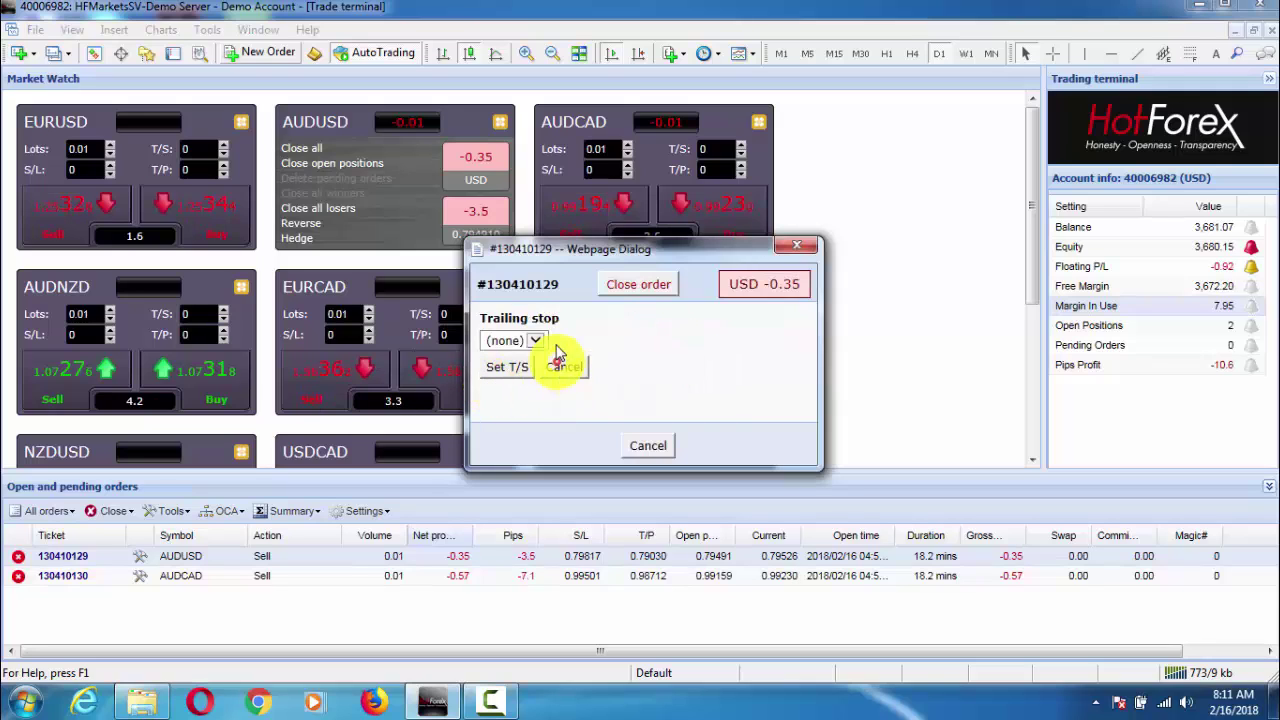
pyautogui.click(532, 340)
pyautogui.click(510, 374)
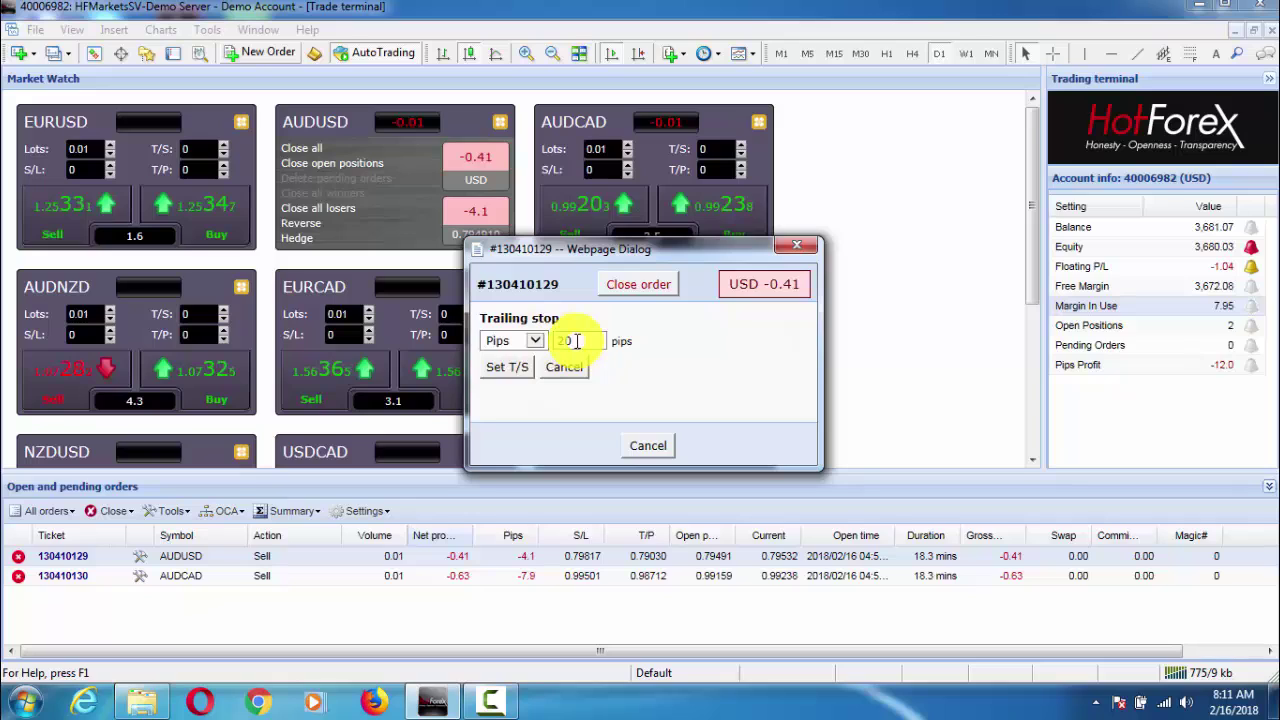
pyautogui.click(506, 369)
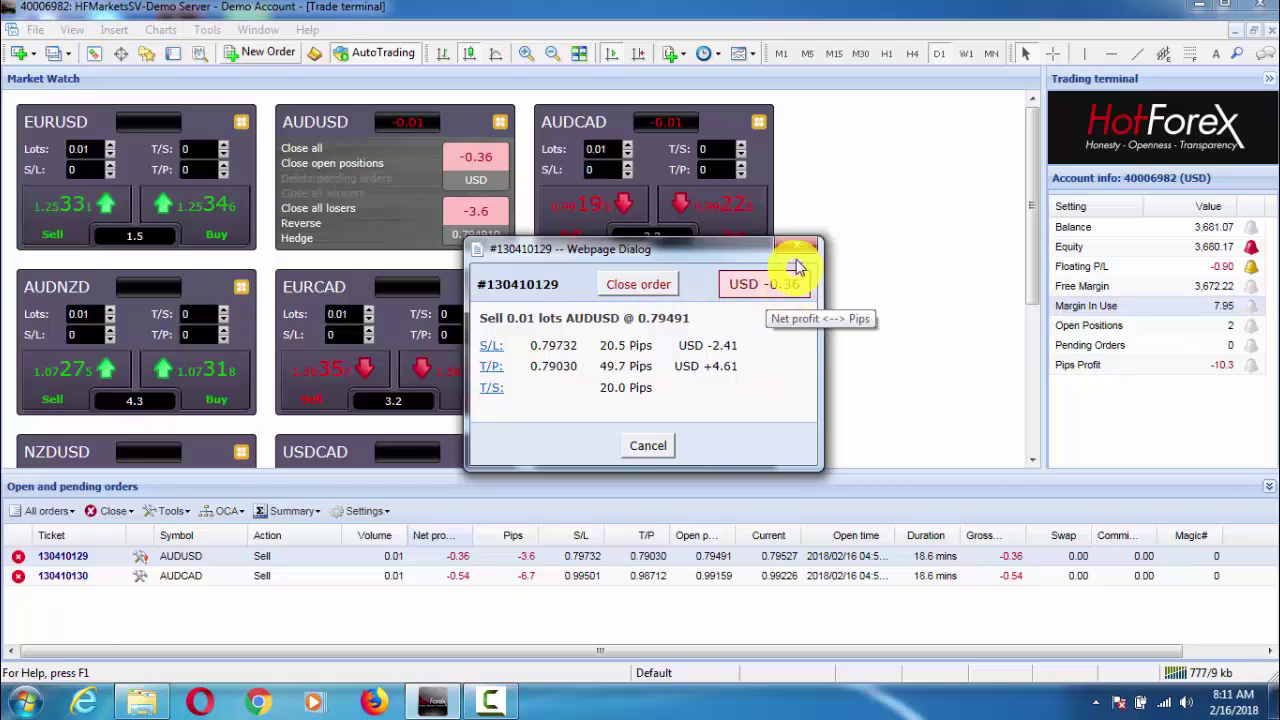
pyautogui.click(797, 245)
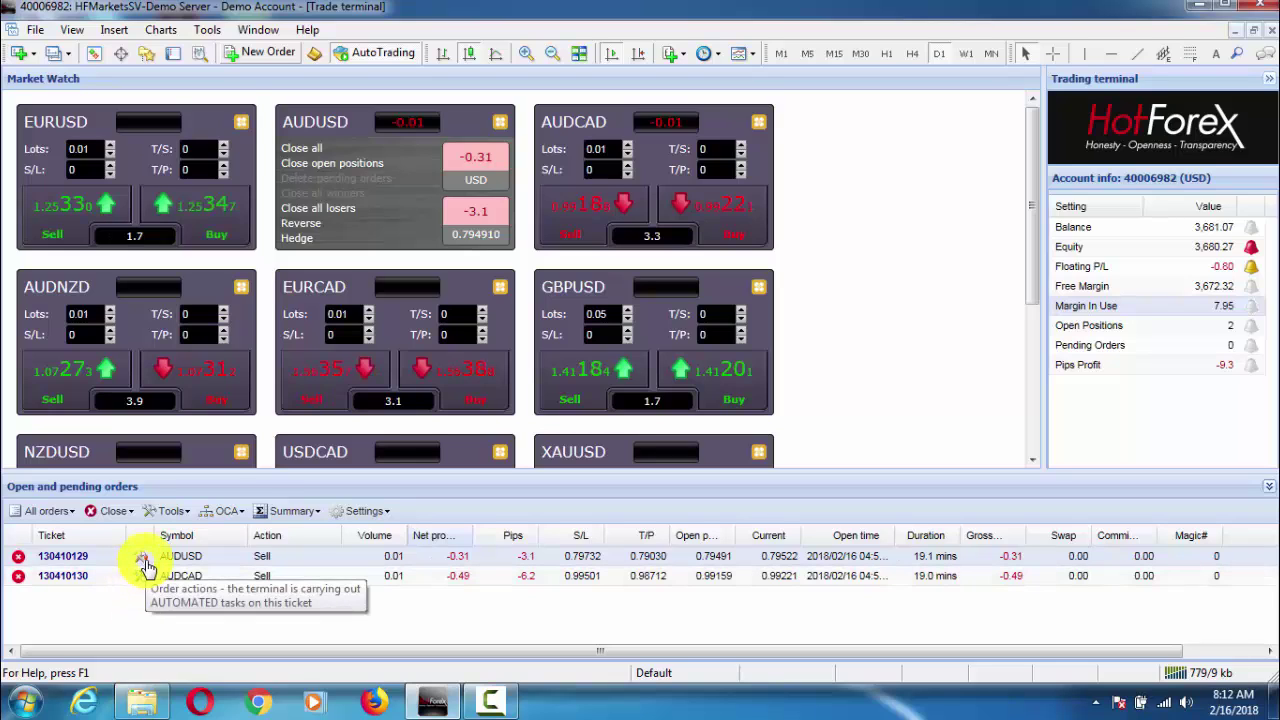
# Step: Review the automated tasks in progress on the AUDUSD sell order and close the overview
pyautogui.click(145, 560)
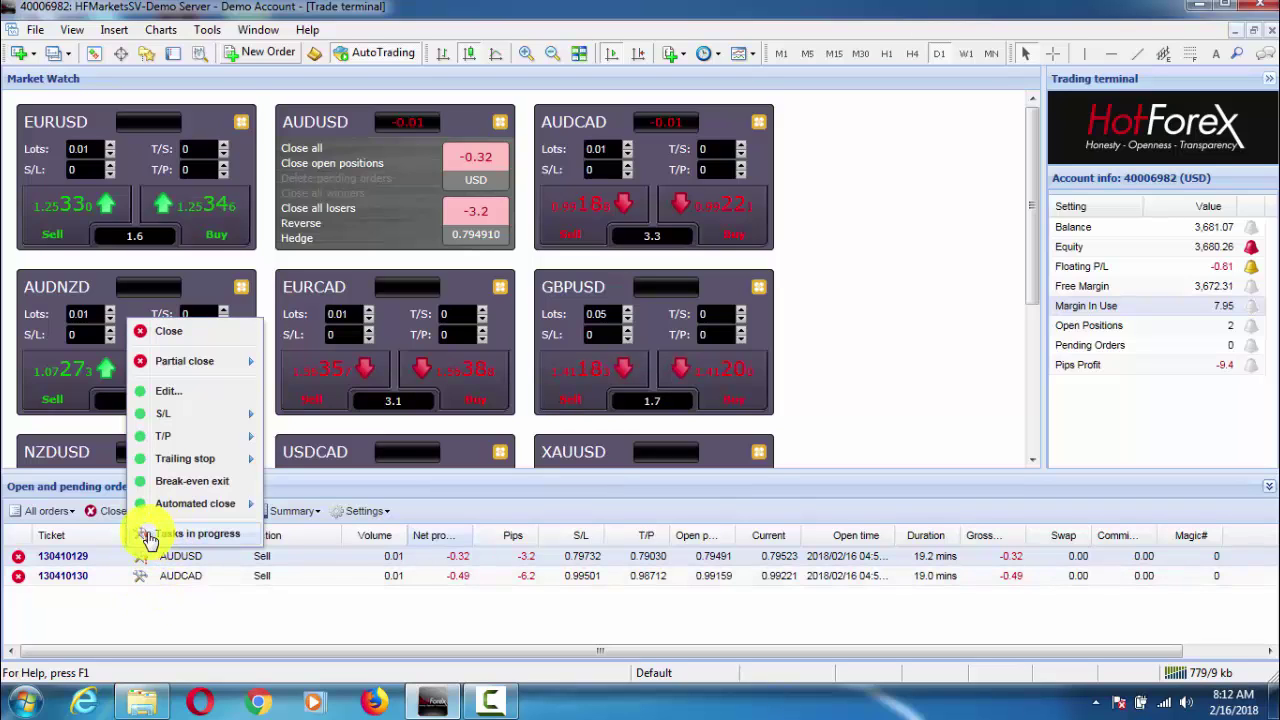
pyautogui.click(172, 537)
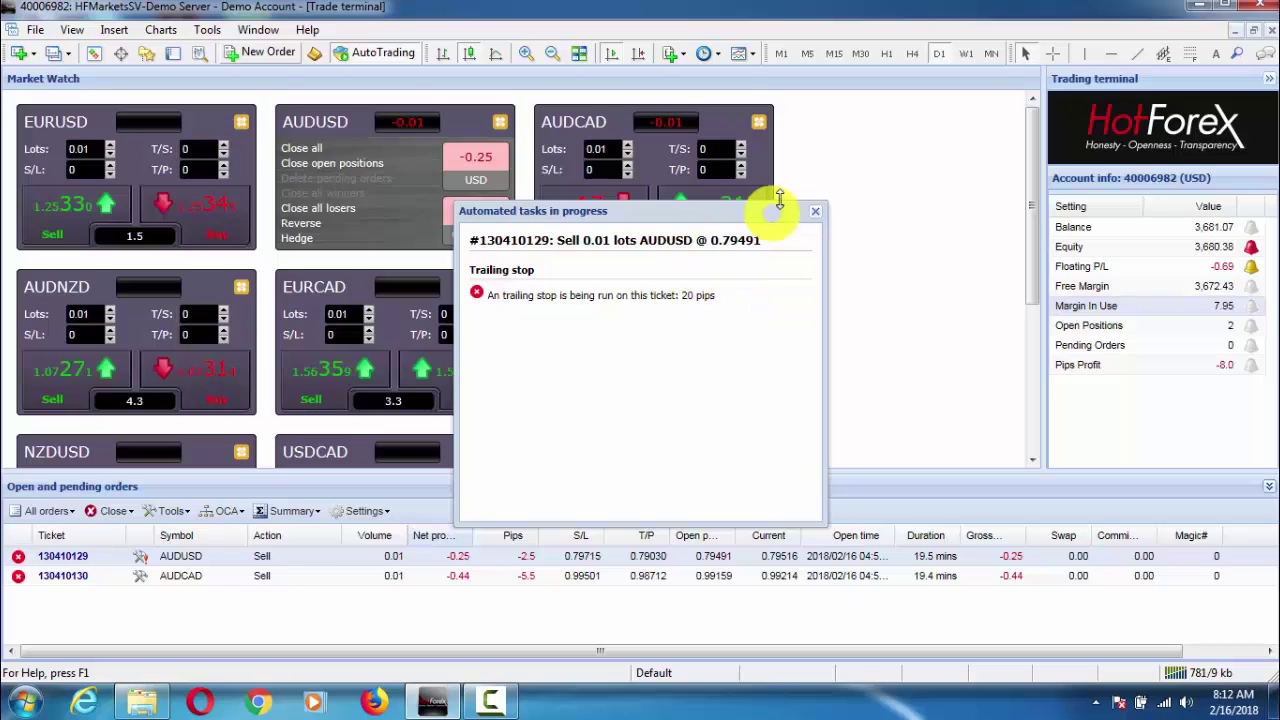
pyautogui.click(815, 215)
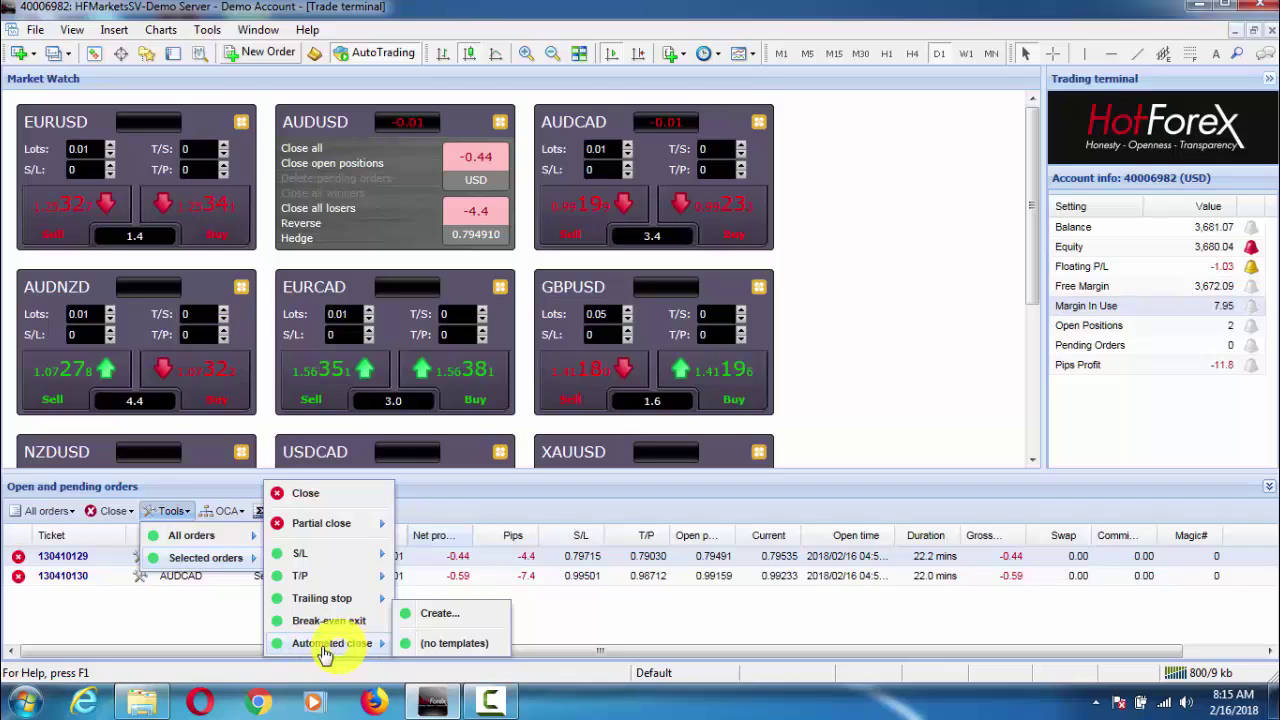
# Step: Start creating an automated close rule and examine its profit conditions, comparison options and available actions
pyautogui.click(466, 618)
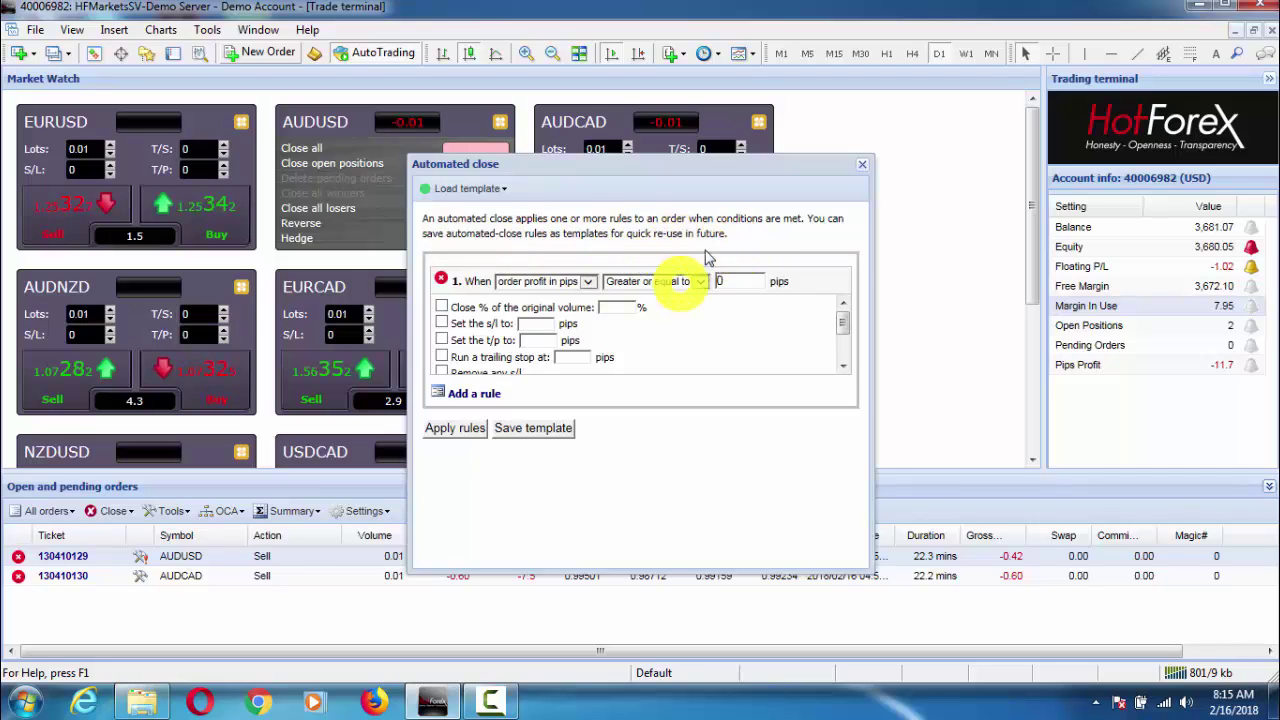
pyautogui.click(545, 282)
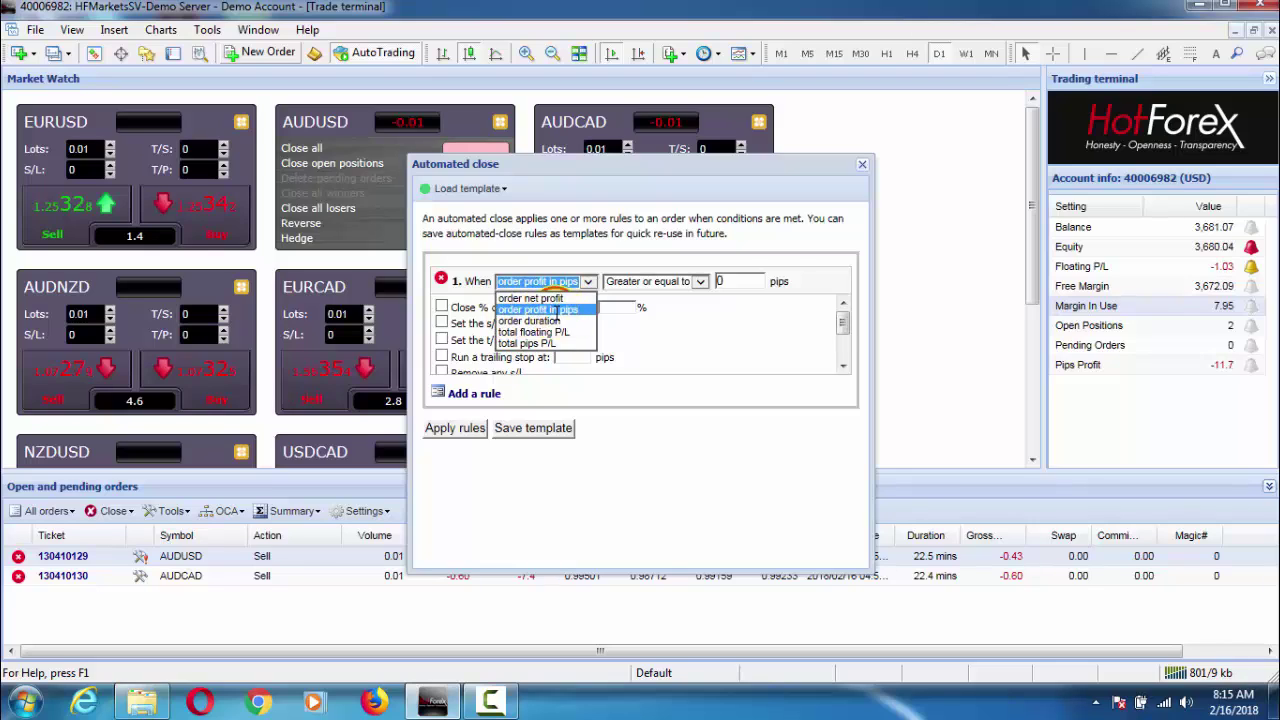
pyautogui.click(557, 312)
pyautogui.click(668, 283)
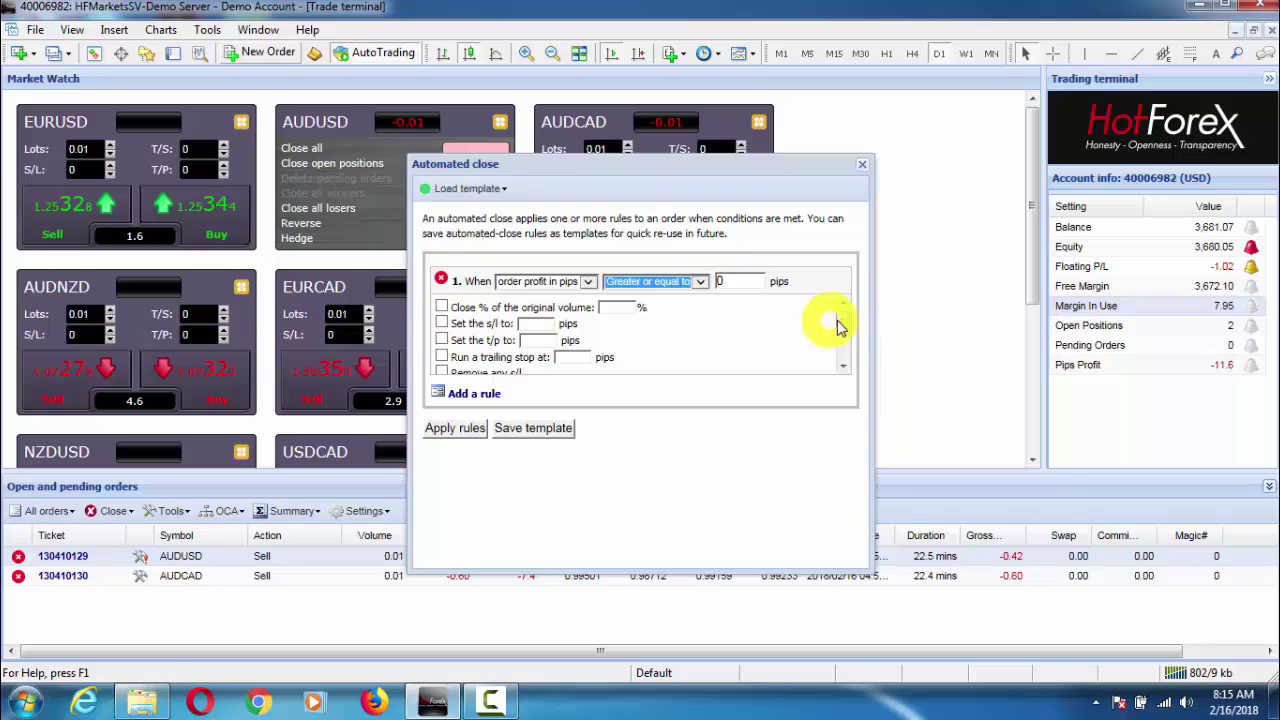
pyautogui.moveTo(846, 320); pyautogui.dragTo(843, 342)
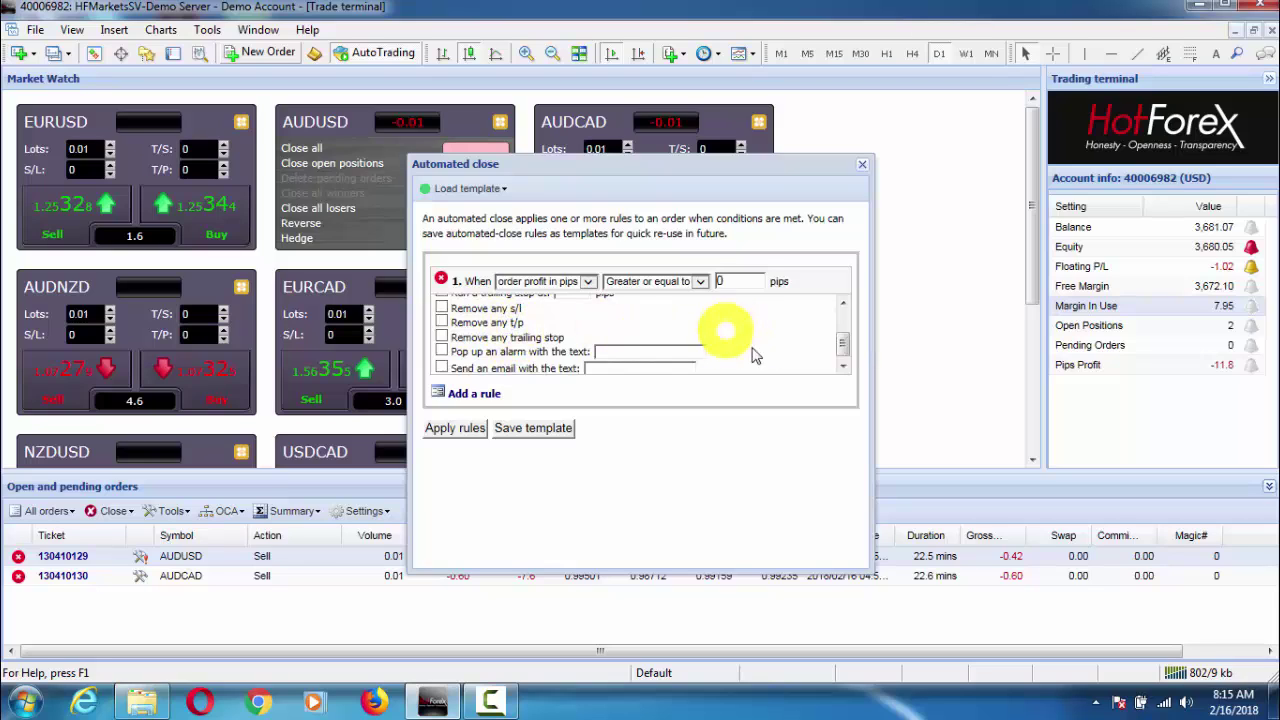
pyautogui.moveTo(845, 343); pyautogui.dragTo(844, 348)
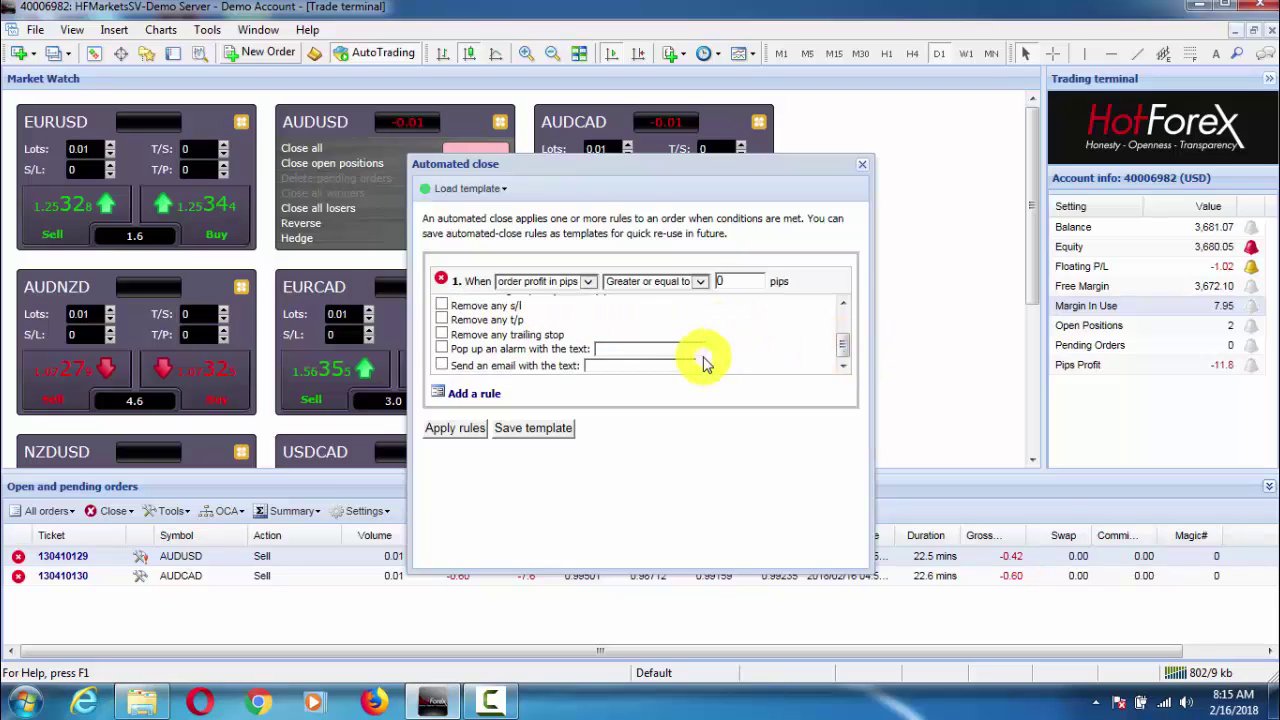
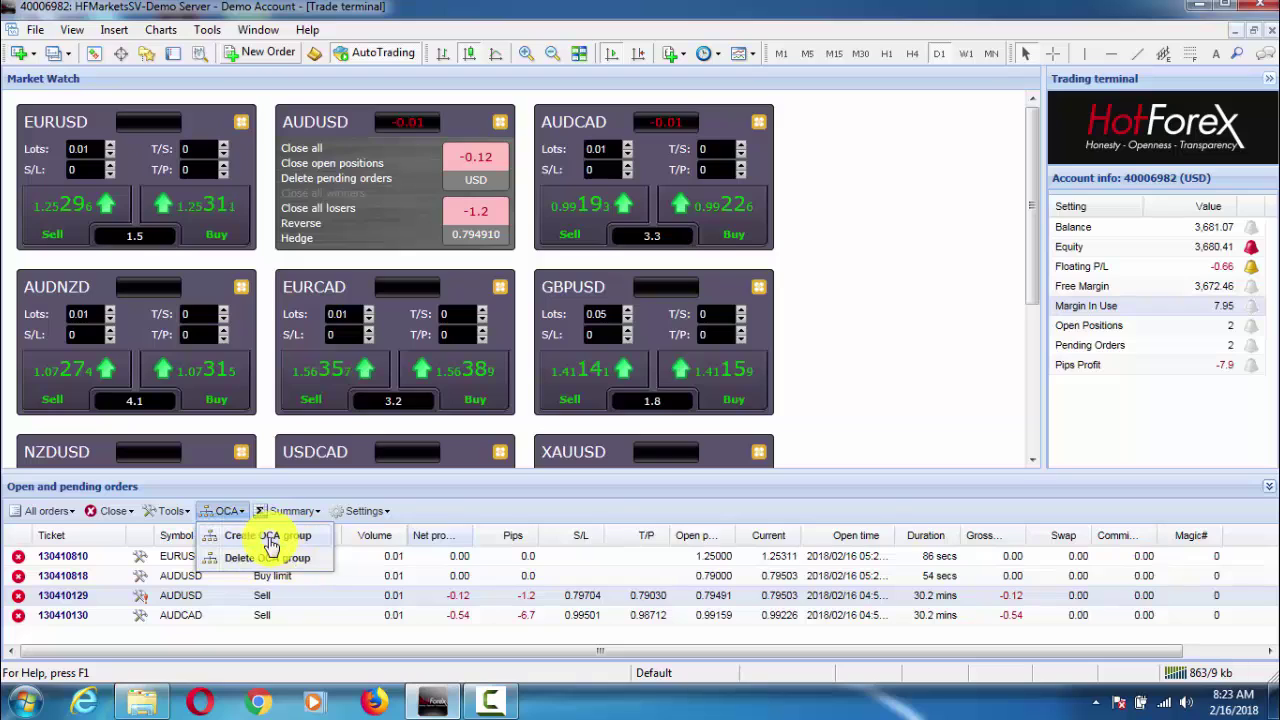
# Step: Create an OCA group named "euro" containing the EURUSD buy limit at 1.25000 and the AUDUSD buy limit at 0.79000
pyautogui.click(268, 538)
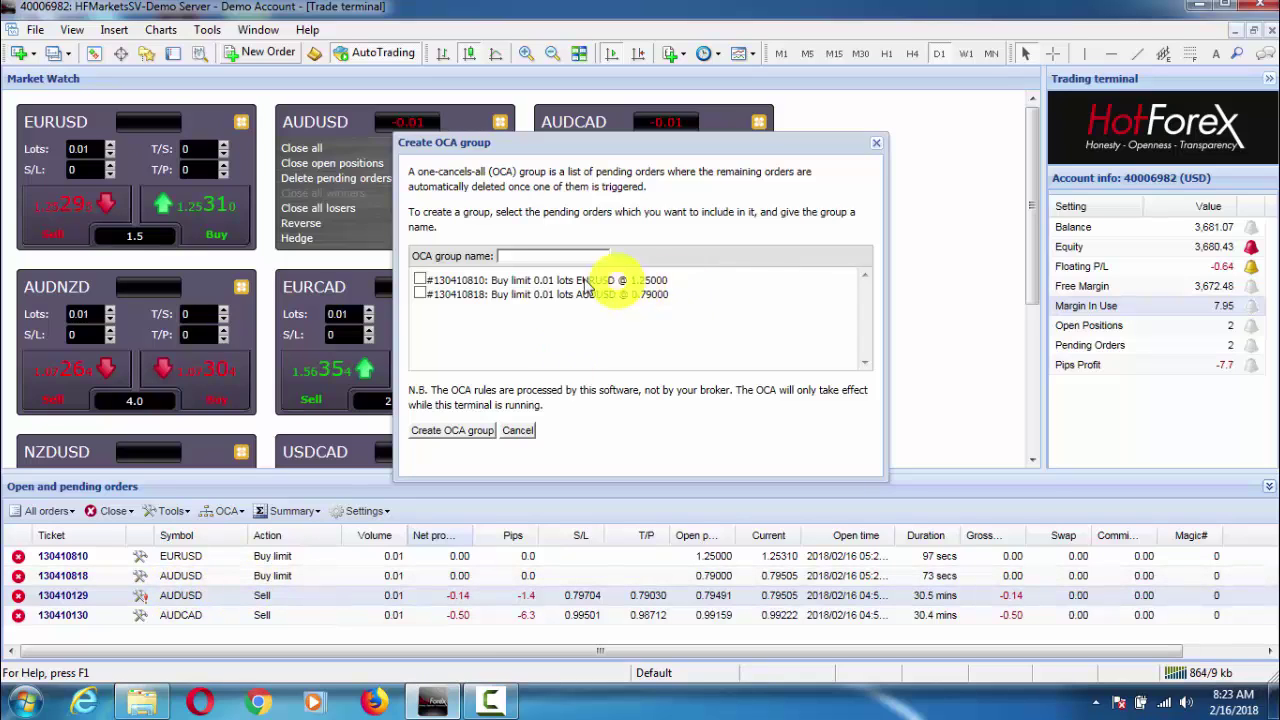
pyautogui.click(420, 281)
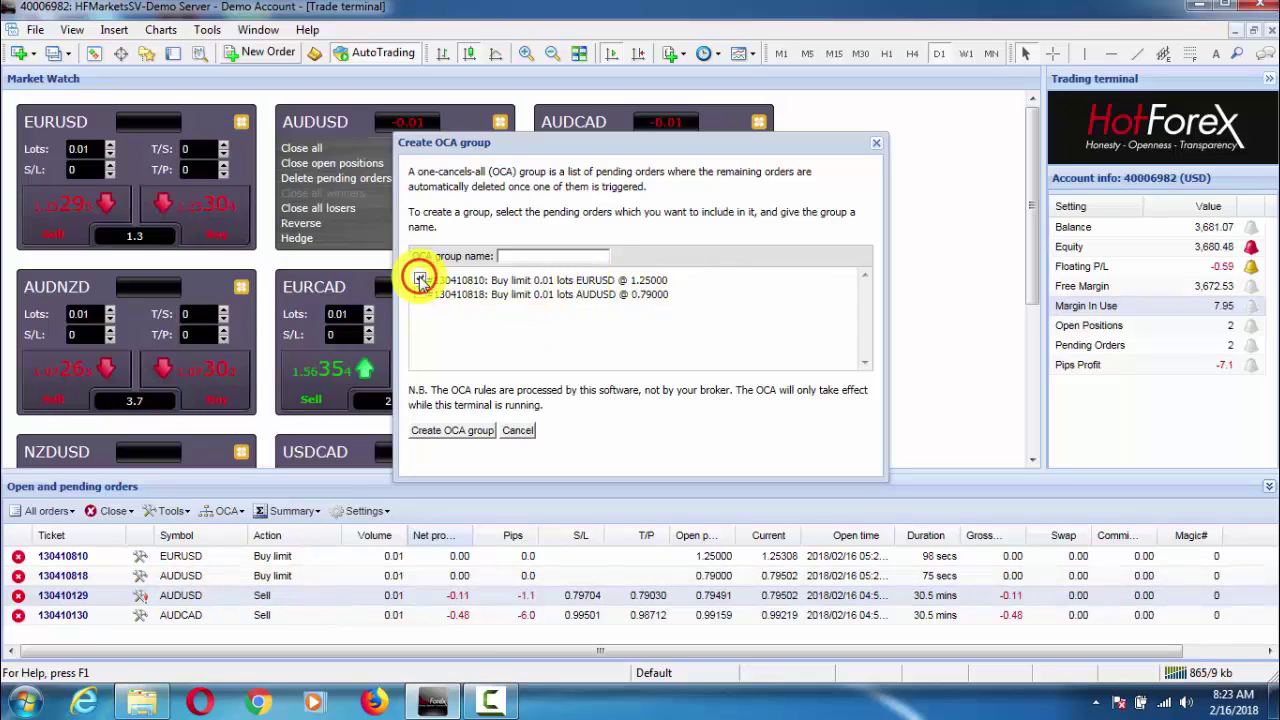
pyautogui.click(512, 256)
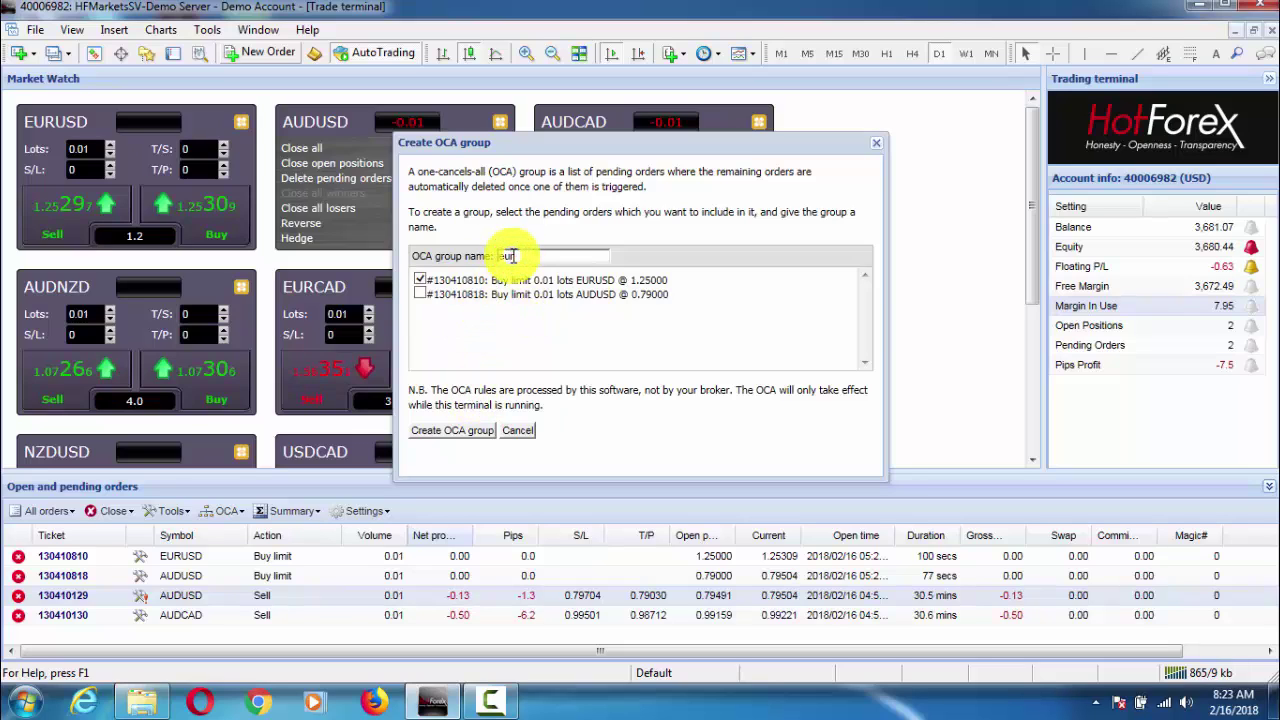
pyautogui.write('euro')
pyautogui.click(420, 294)
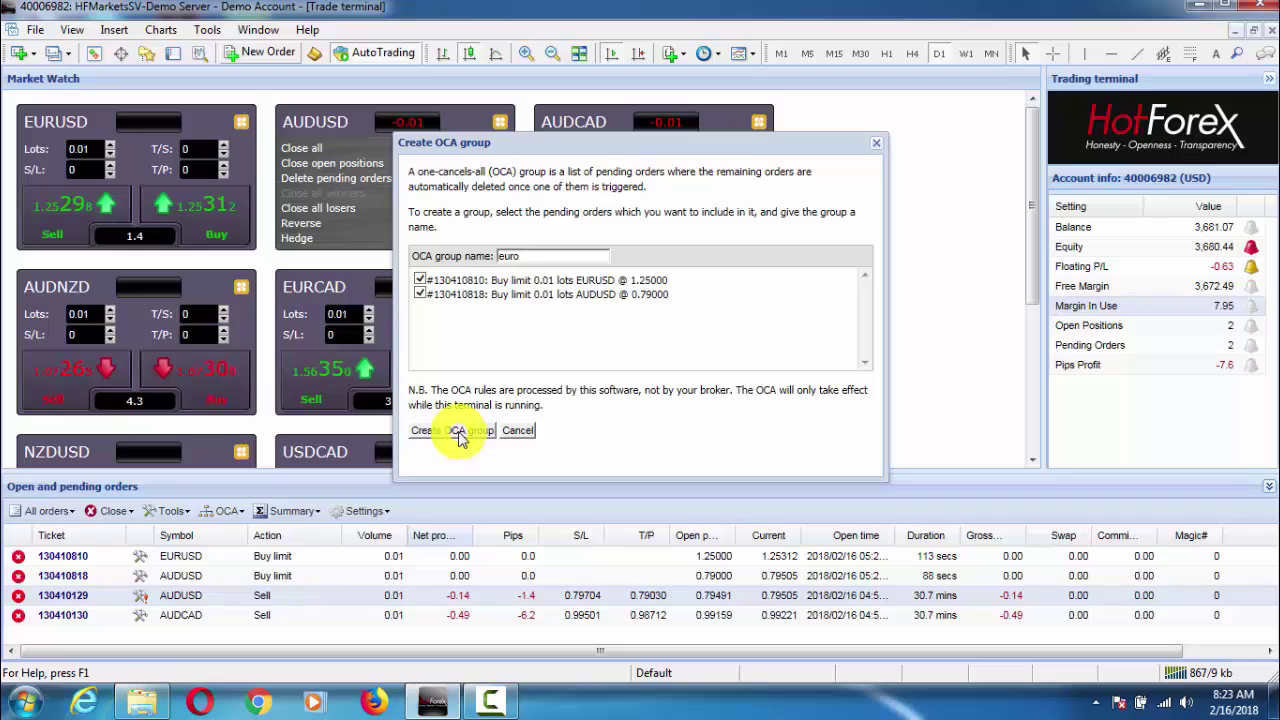
pyautogui.click(455, 431)
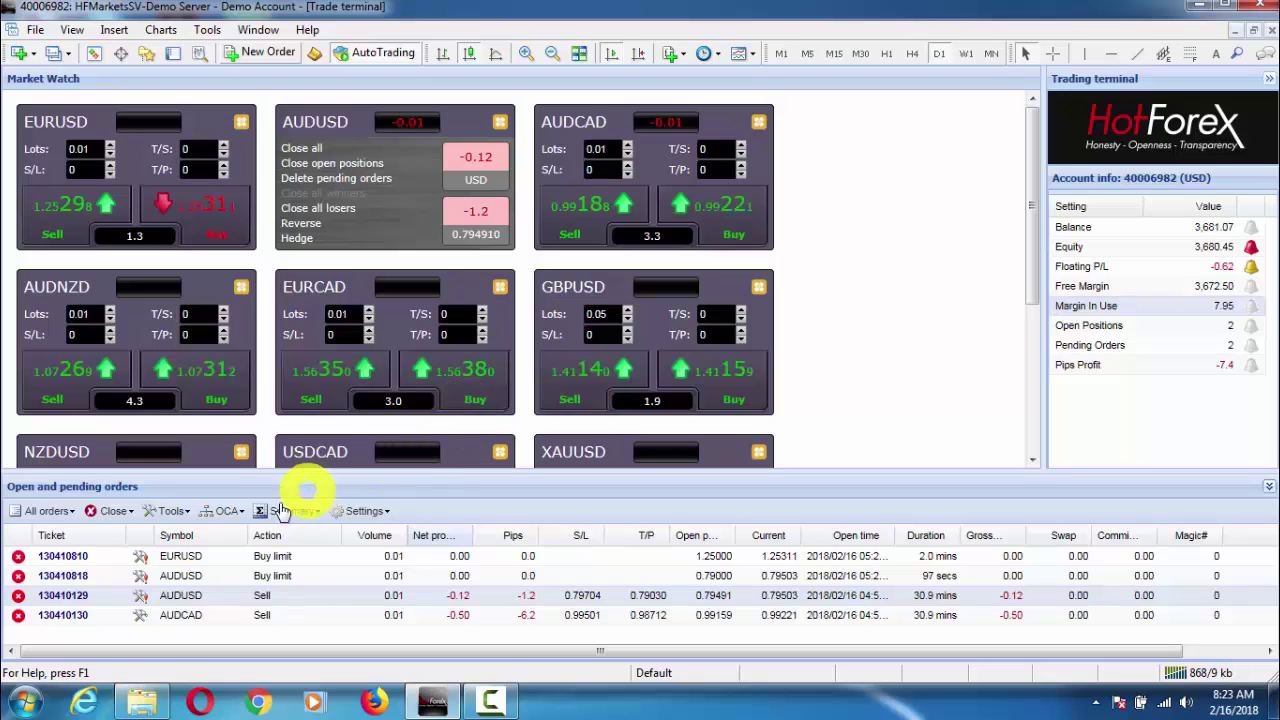
# Step: Review the OCA group options and the automated tasks in progress on the EURUSD buy limit order, and close the overview
pyautogui.click(238, 508)
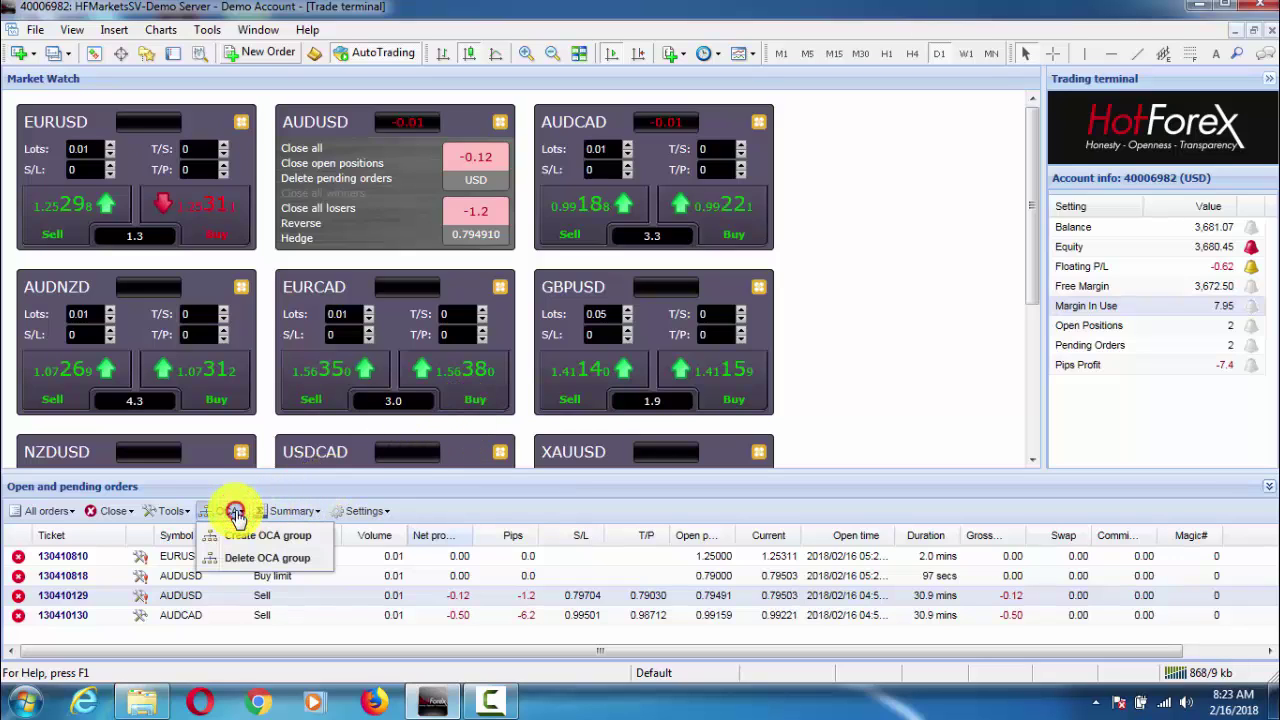
pyautogui.click(235, 512)
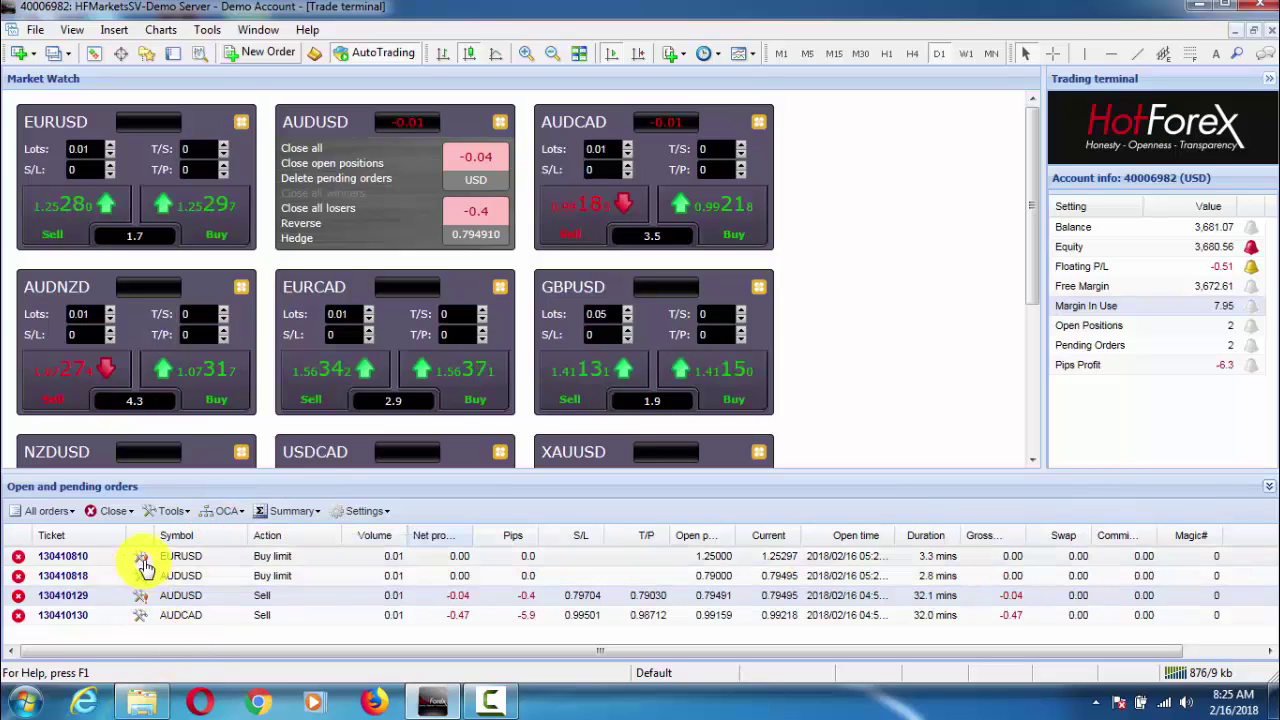
pyautogui.moveTo(145, 566)
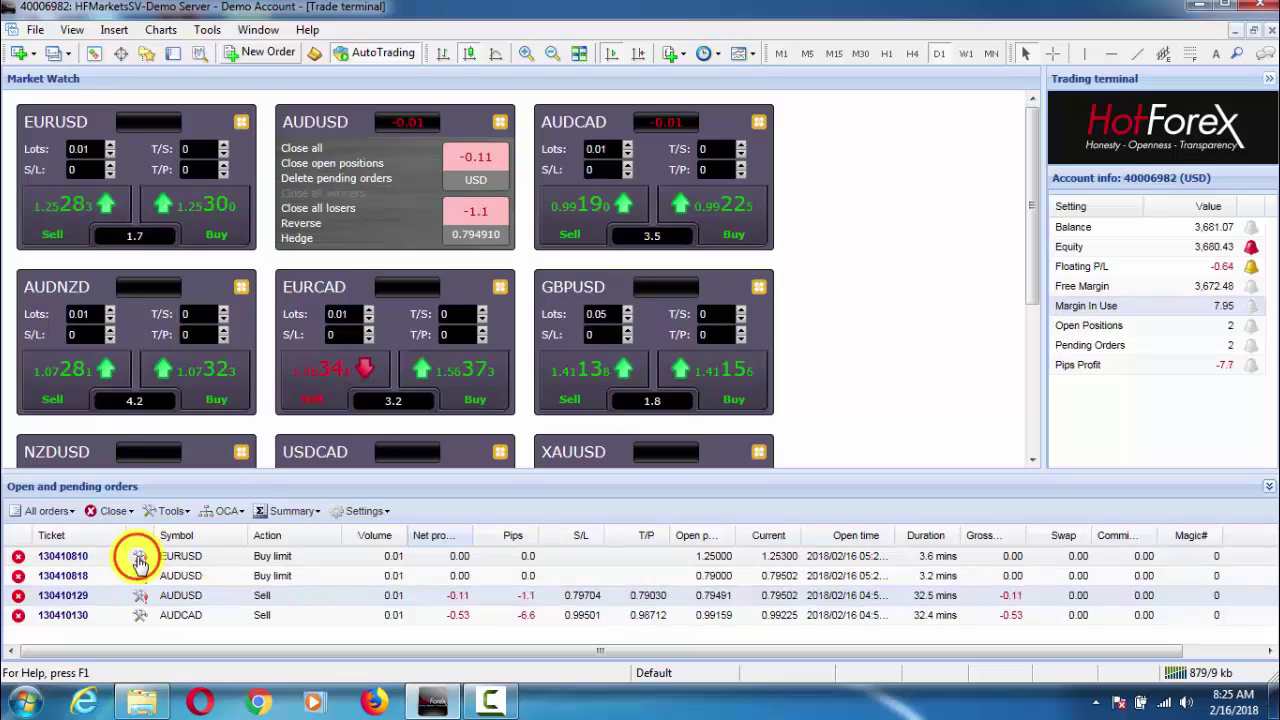
pyautogui.rightClick(137, 557)
pyautogui.click(157, 536)
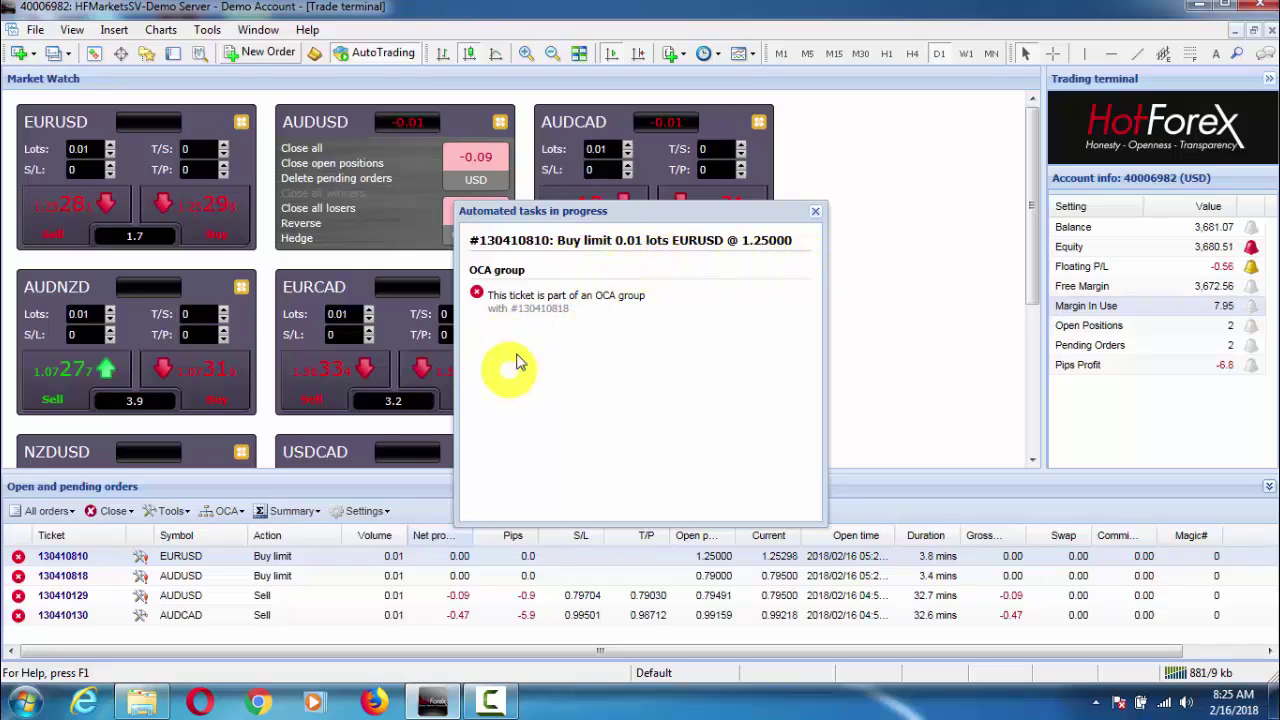
pyautogui.click(815, 218)
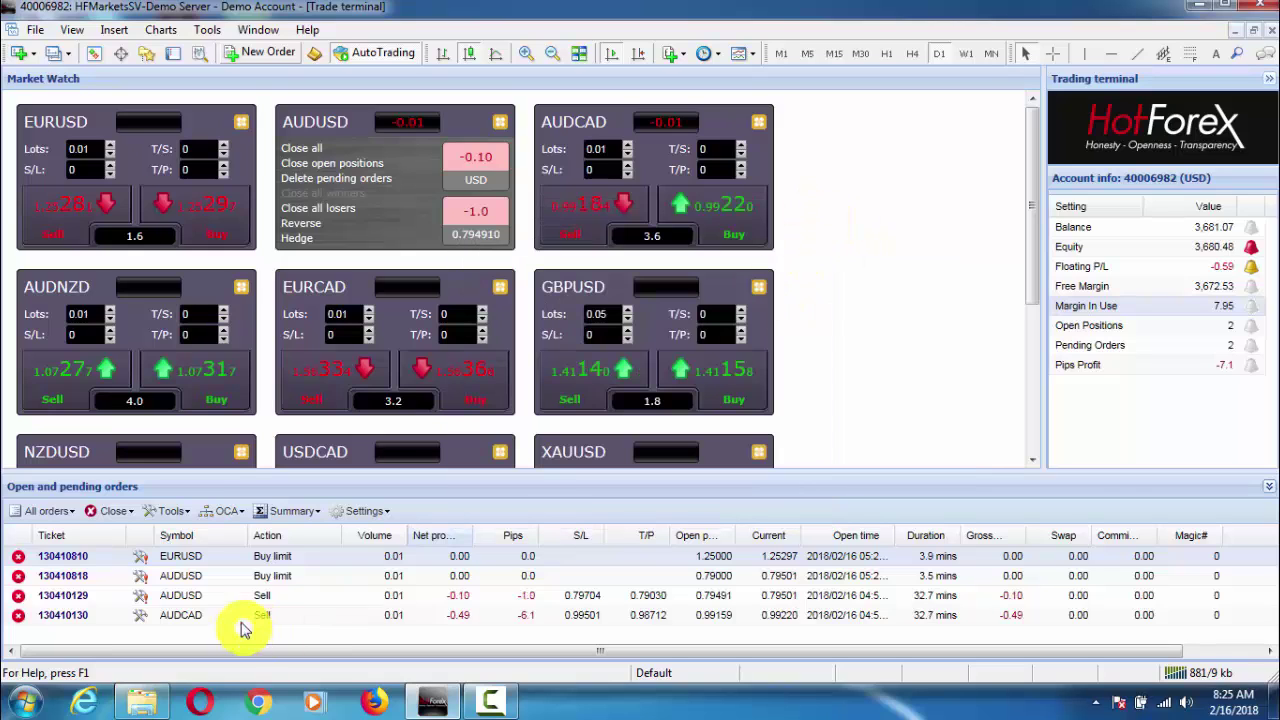
pyautogui.click(150, 565)
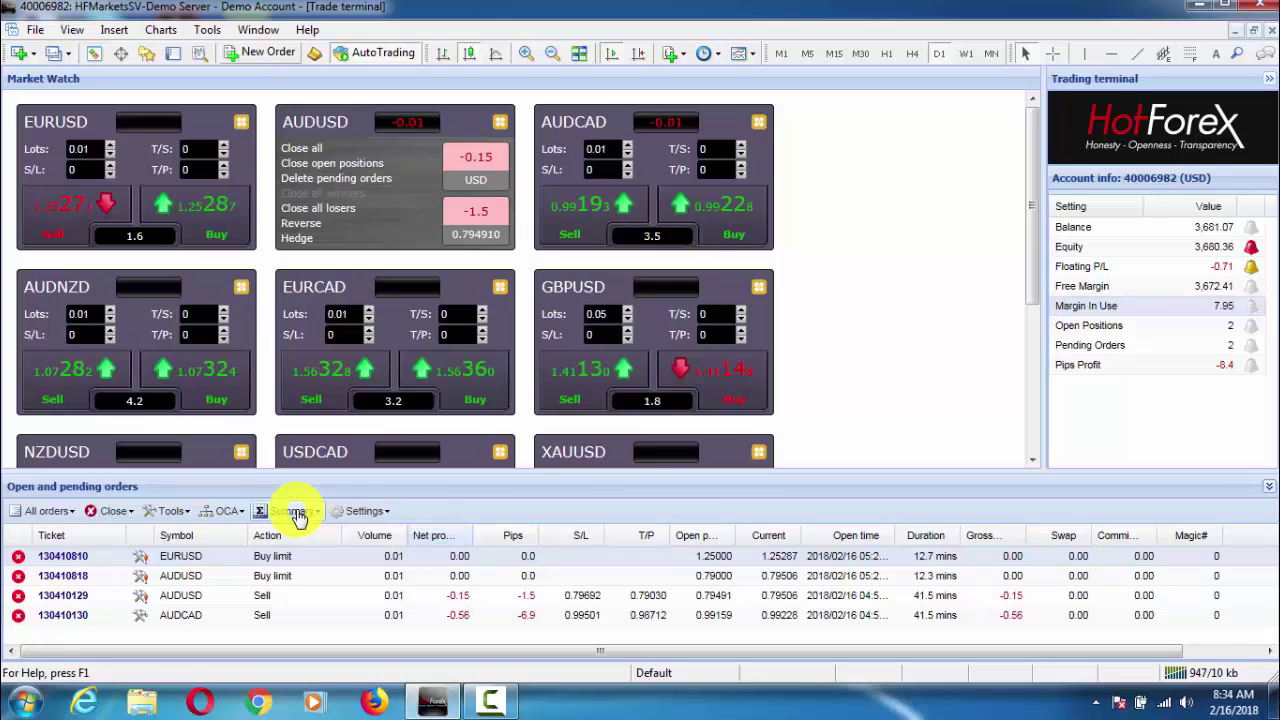
# Step: Summarise the open and pending orders by symbol and examine the summary table
pyautogui.click(296, 512)
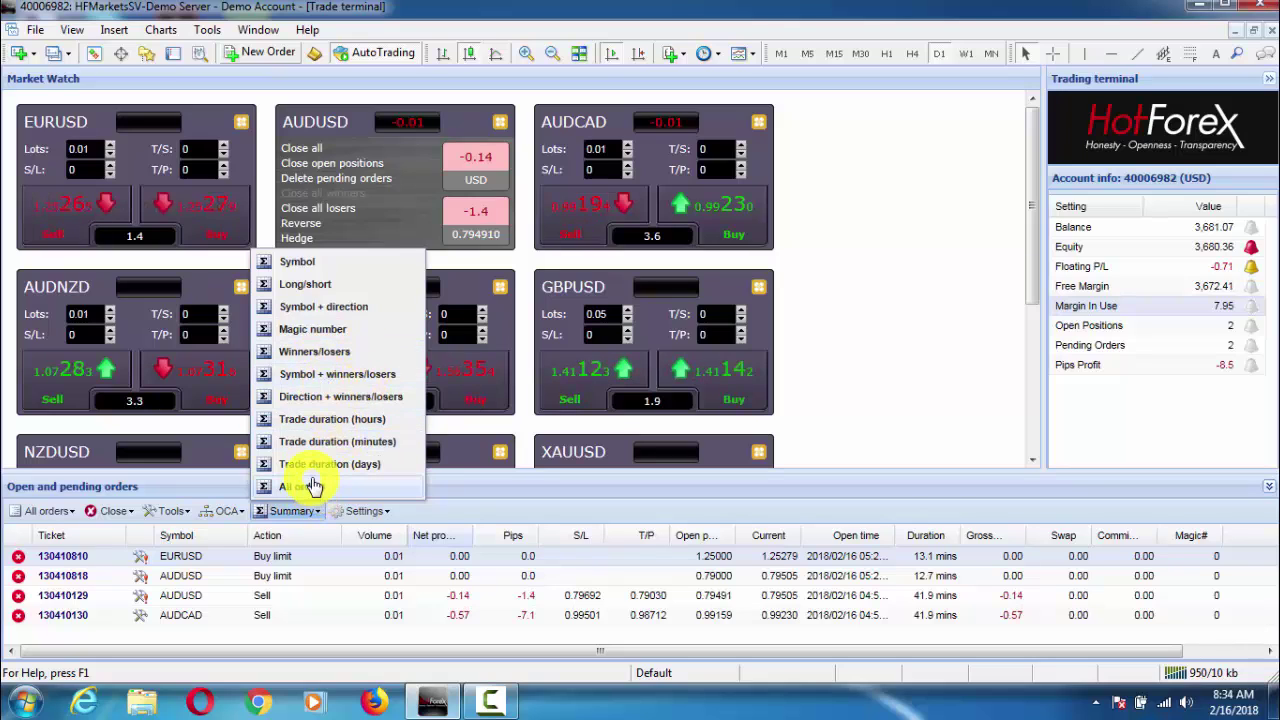
pyautogui.click(295, 514)
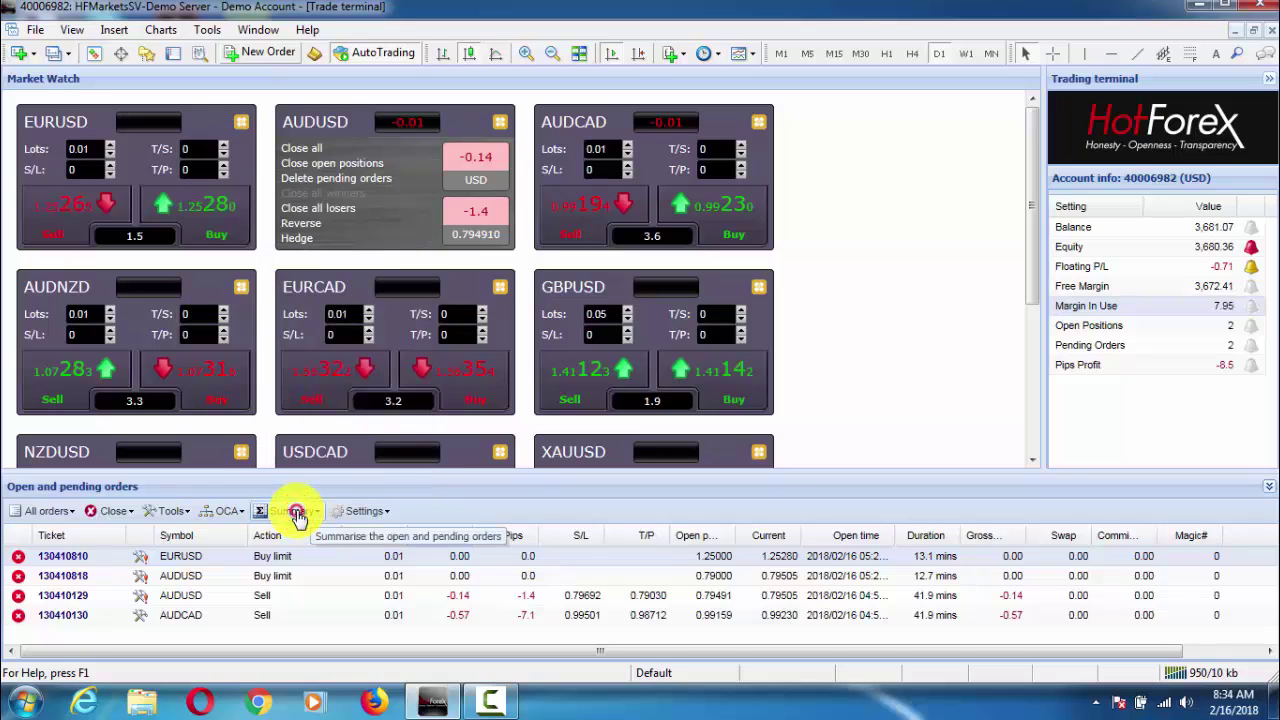
pyautogui.click(295, 514)
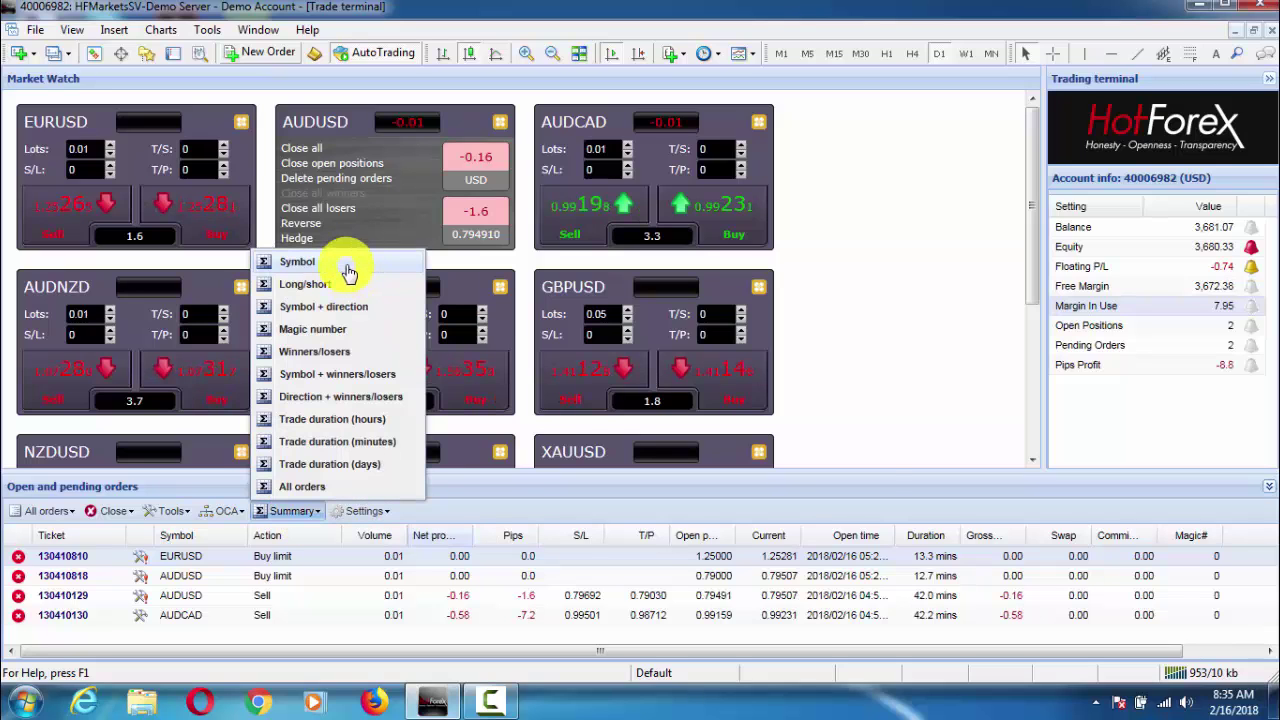
pyautogui.click(348, 272)
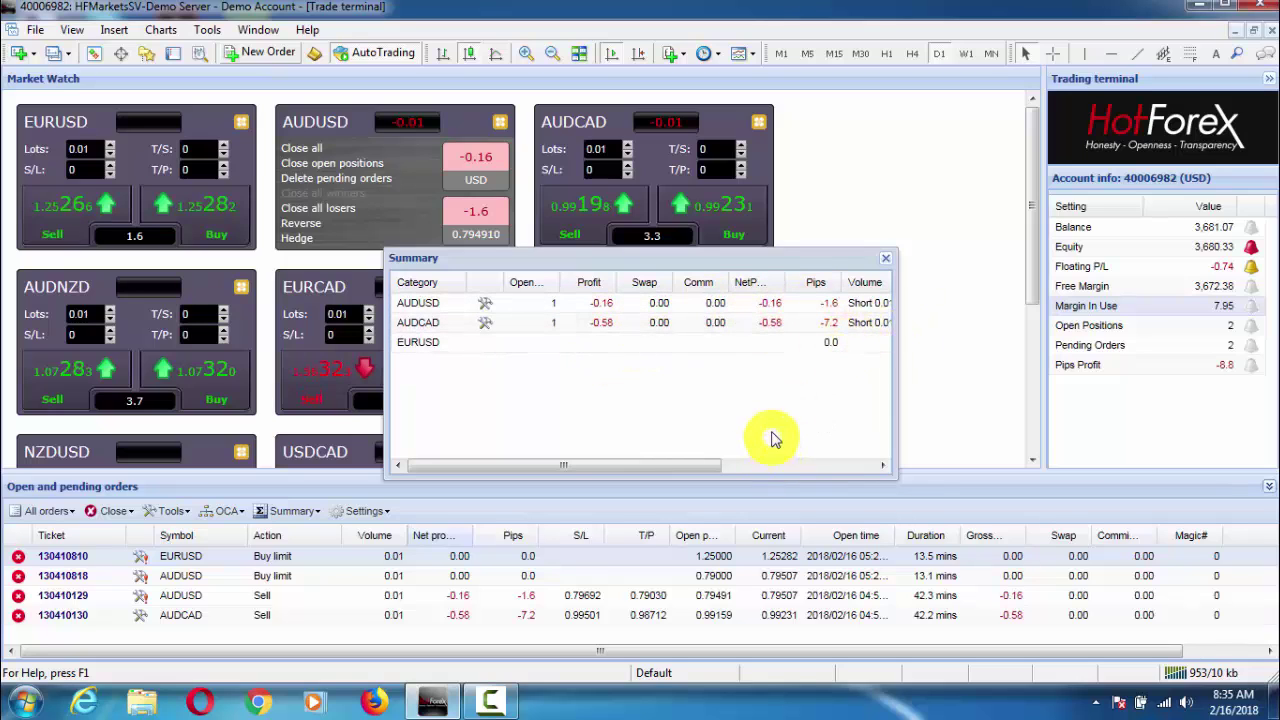
pyautogui.moveTo(652, 465)
pyautogui.mouseDown()
pyautogui.moveTo(725, 468)
pyautogui.moveTo(632, 468)
pyautogui.mouseUp()
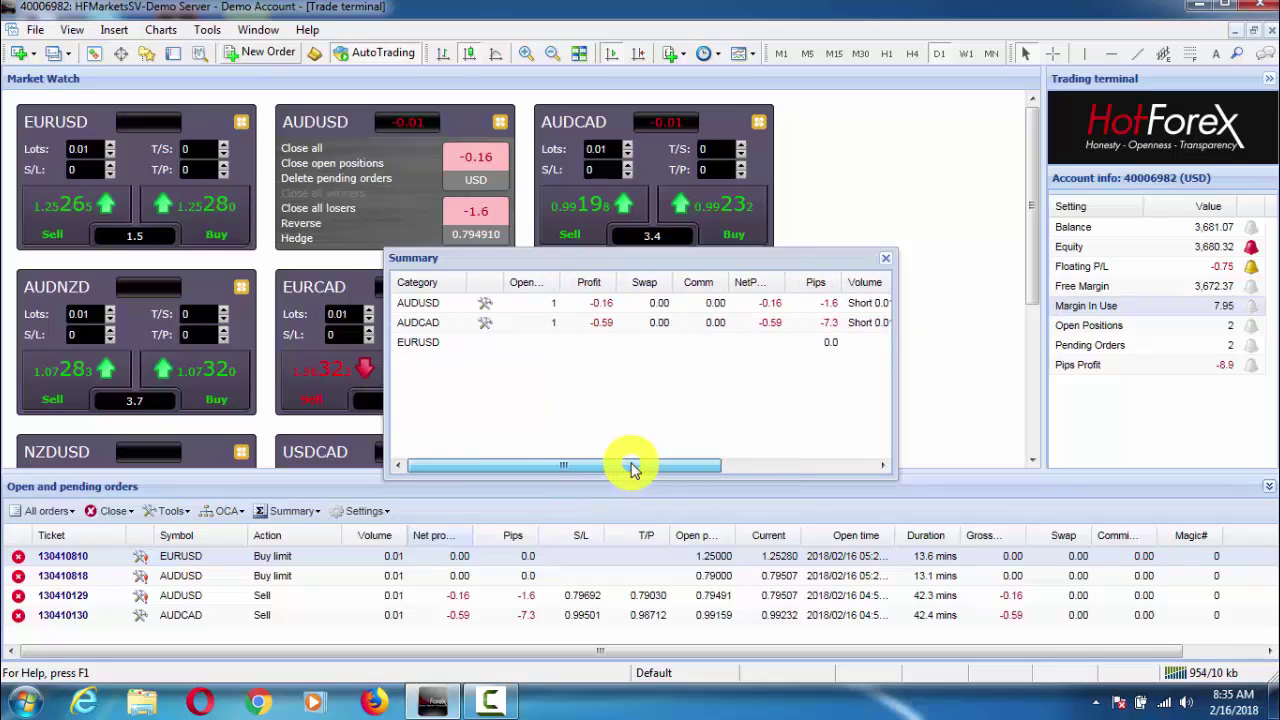
# Step: Examine the actions available for AUDUSD in the summary, including the trailing stop choices, and close the summary
pyautogui.click(483, 304)
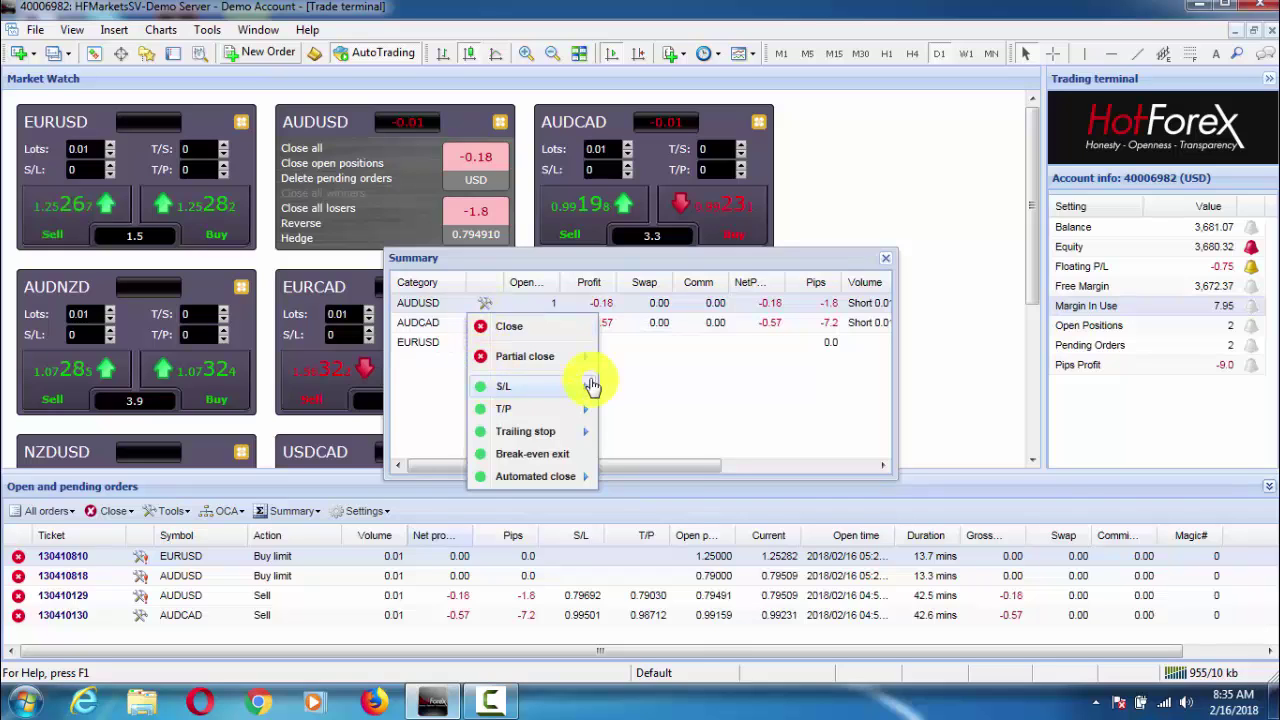
pyautogui.moveTo(507, 398)
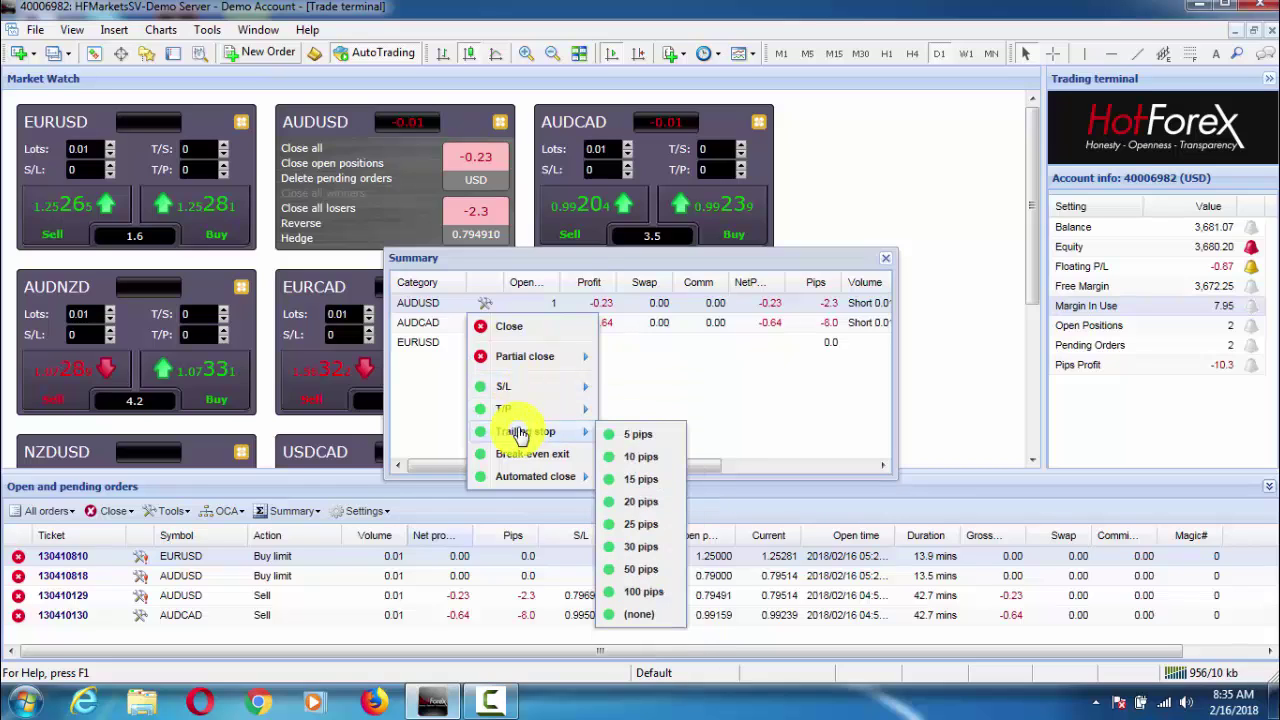
pyautogui.click(427, 424)
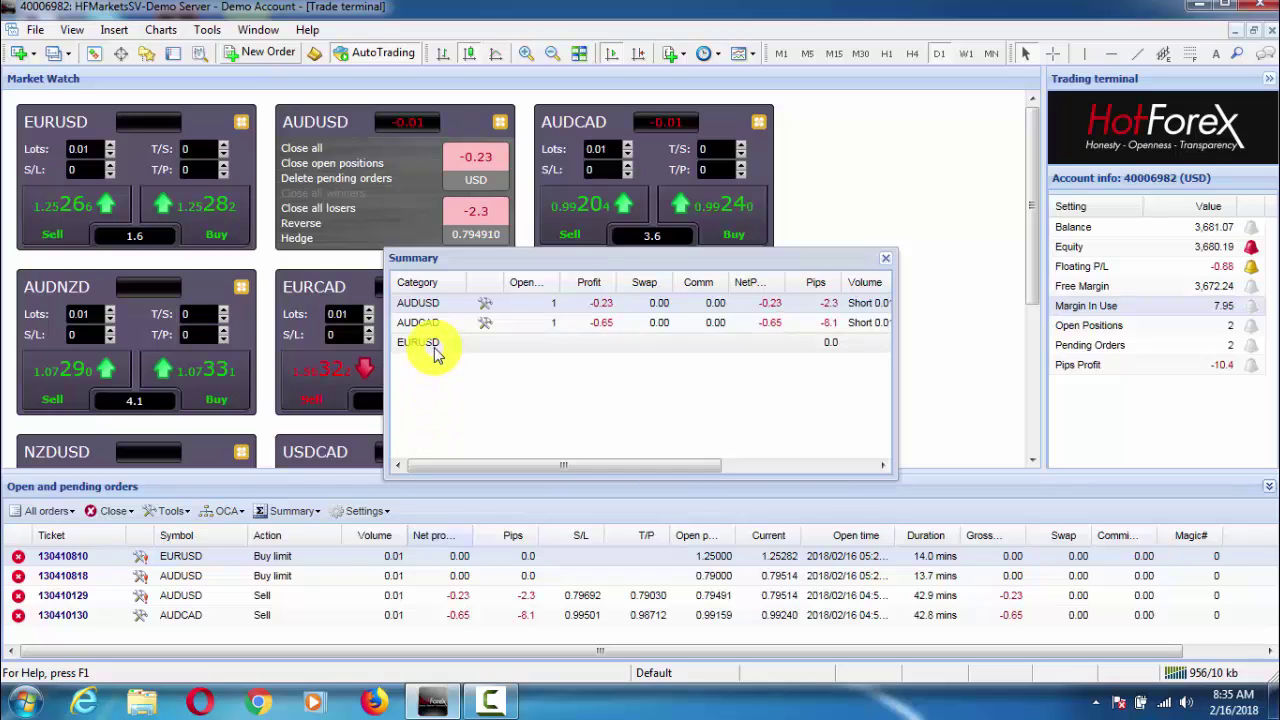
pyautogui.click(886, 260)
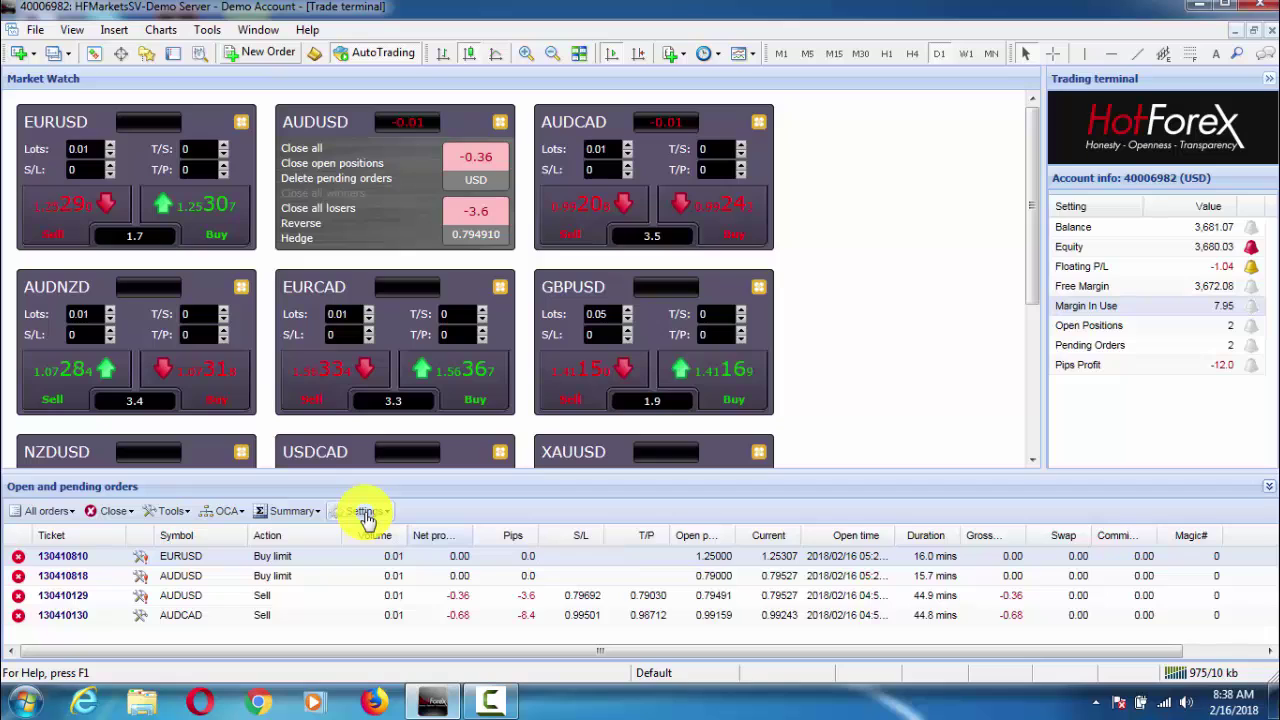
# Step: In the confirmation preferences, switch the quick-buy/quick-sell and close-all for symbols confirmations off and back on, and save the settings
pyautogui.click(365, 513)
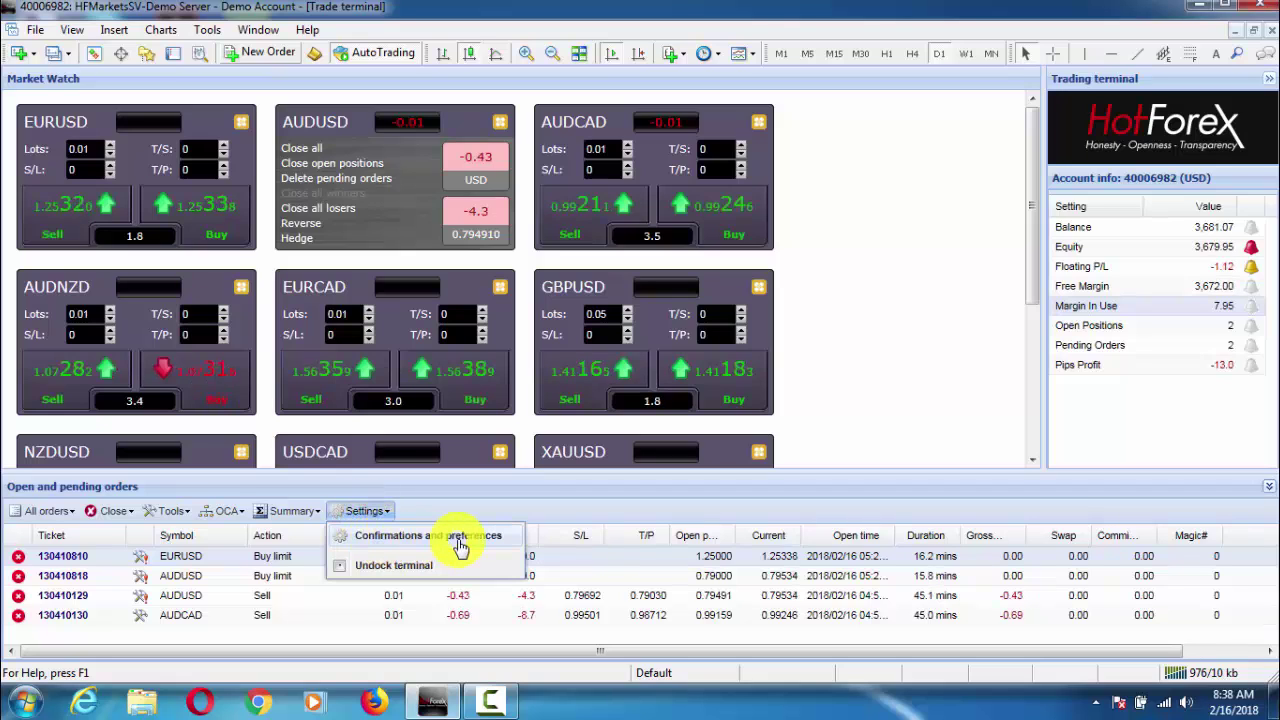
pyautogui.click(405, 545)
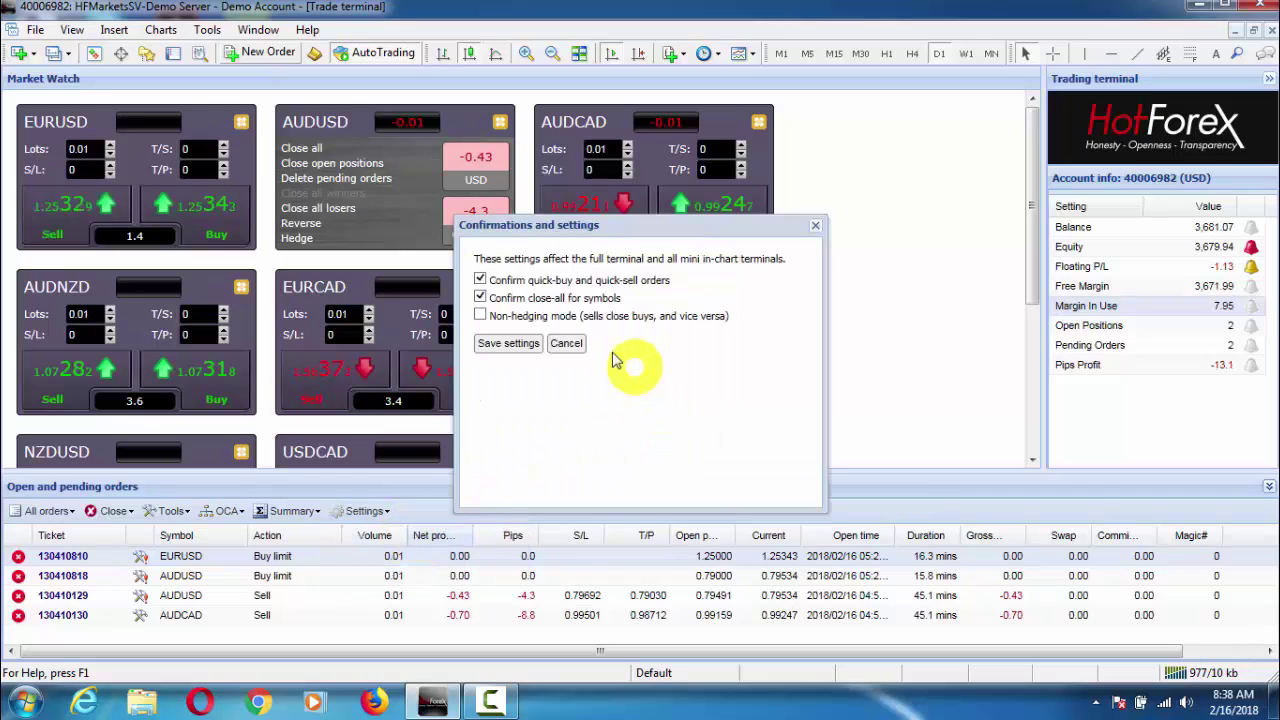
pyautogui.click(480, 279)
pyautogui.click(480, 297)
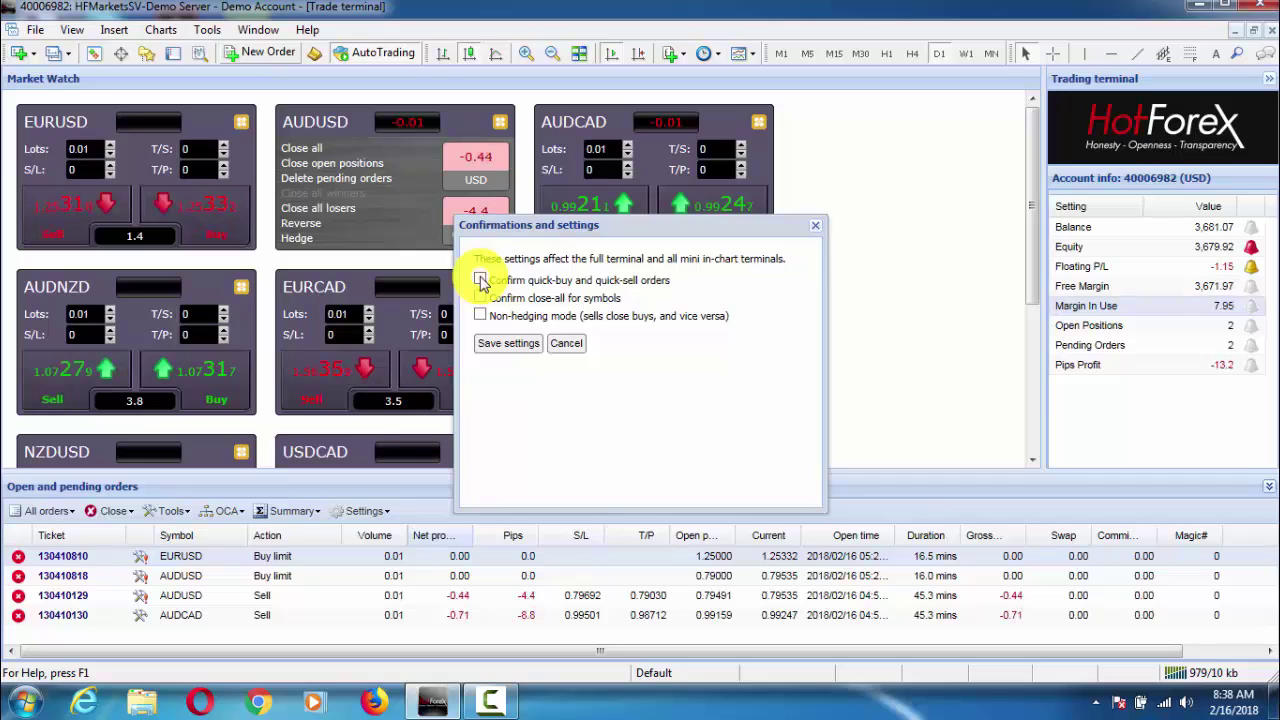
pyautogui.click(480, 280)
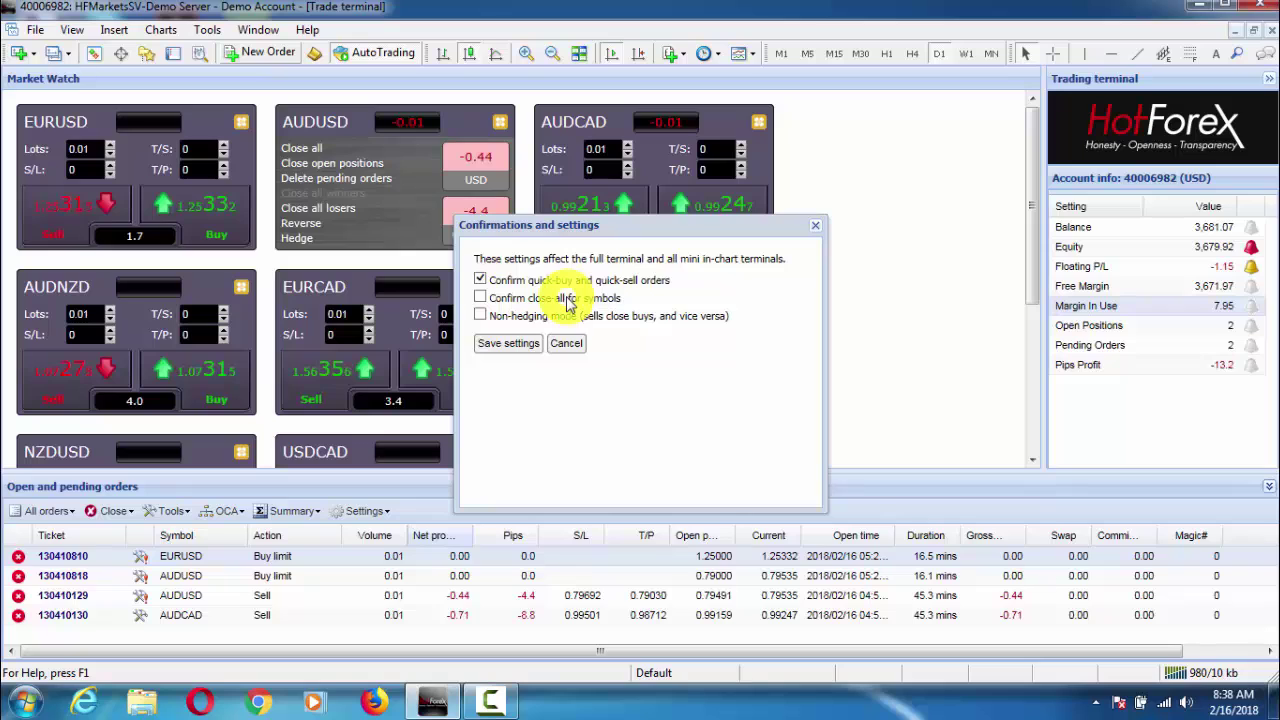
pyautogui.click(480, 298)
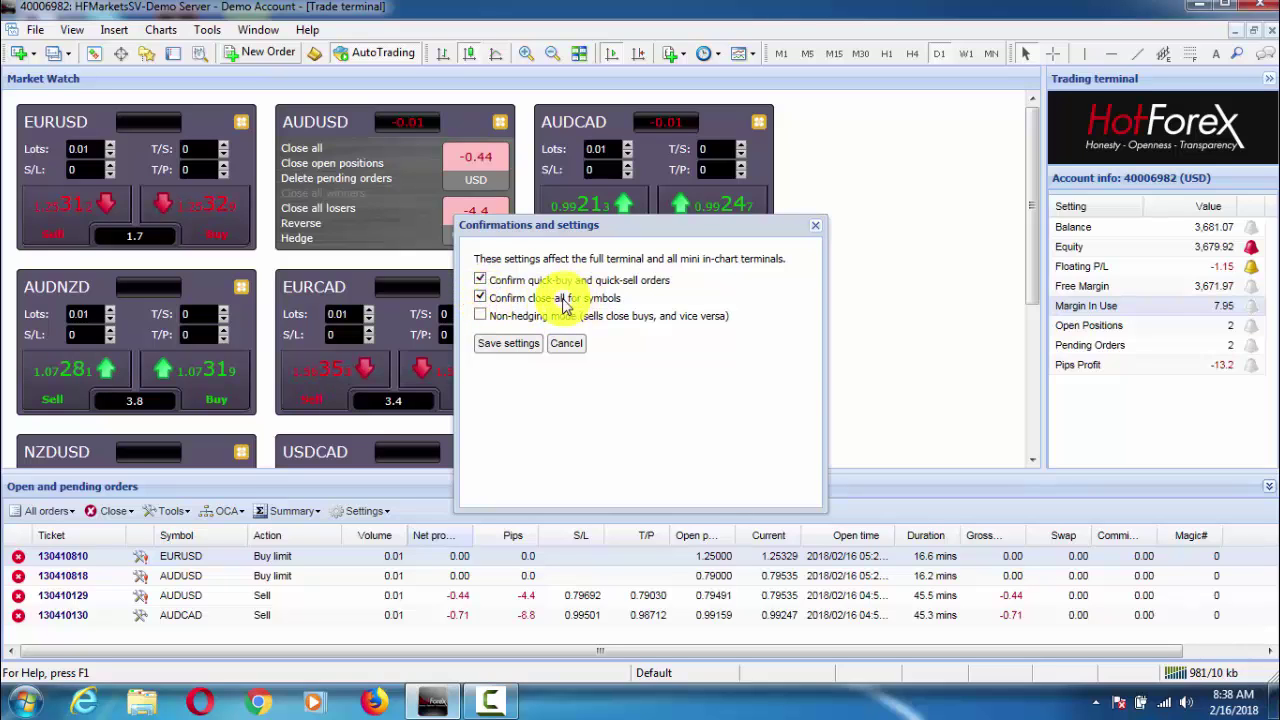
pyautogui.click(510, 346)
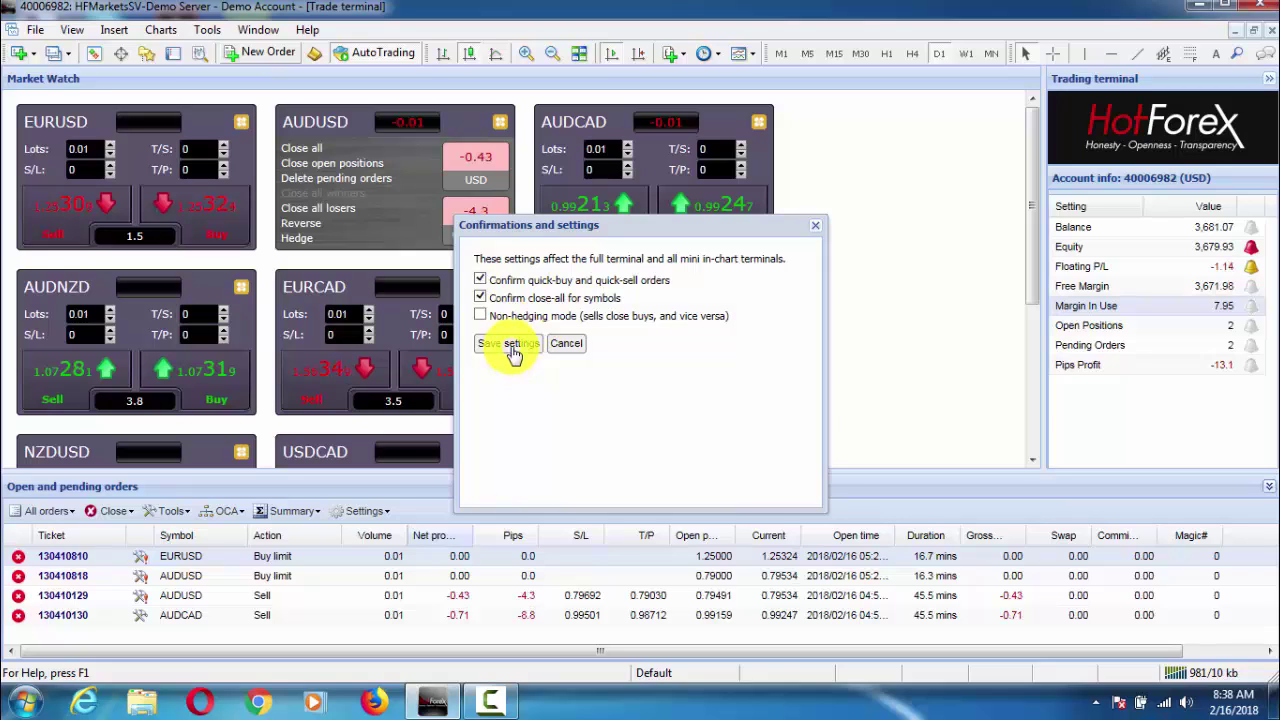